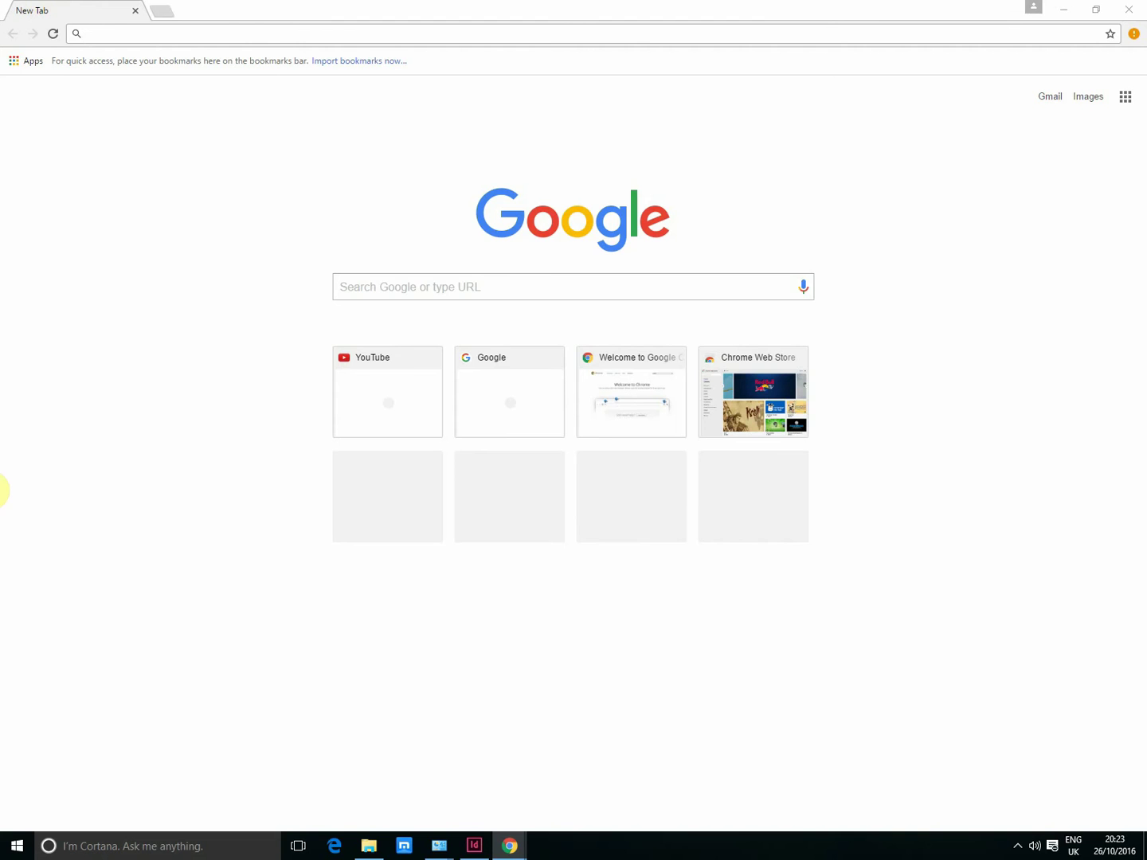
Search Google for "vlc media player download" and open VideoLAN's official VLC download page for Windows
left_click(366, 285)
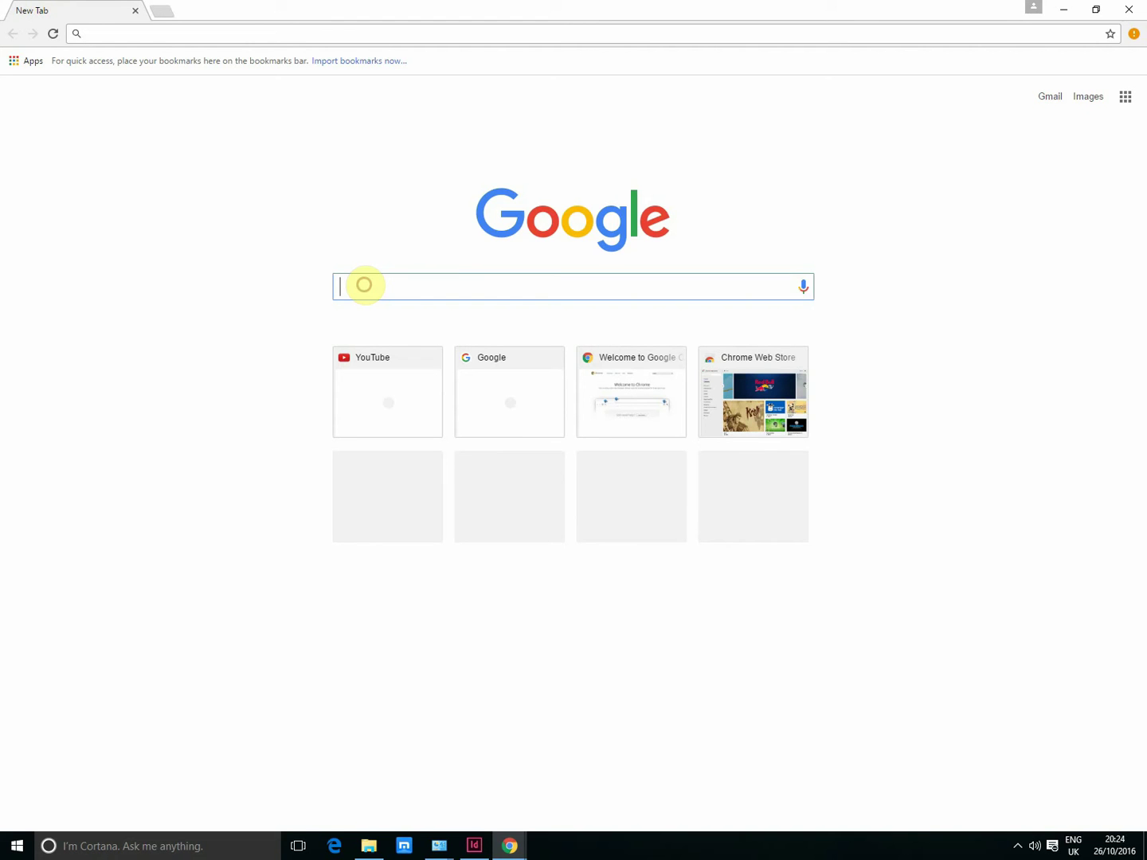
type("VLE")
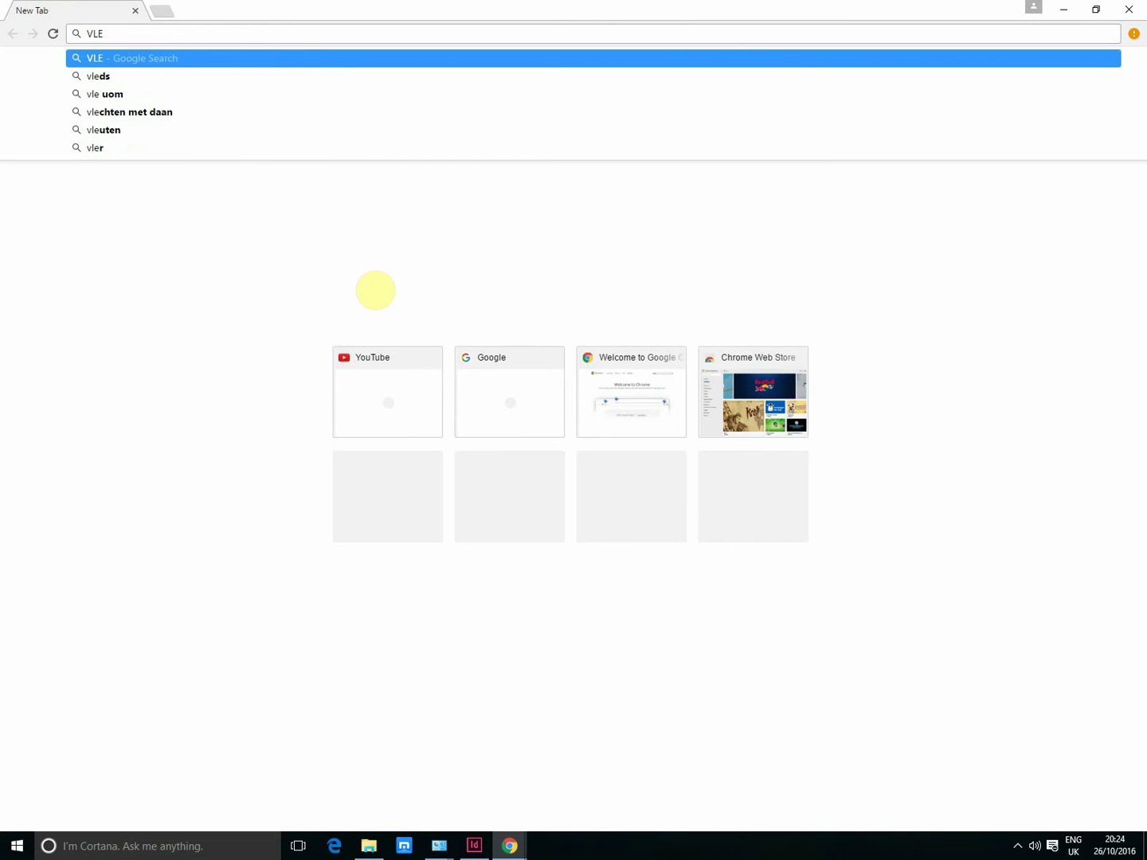
key("BackSpace")
type("c media")
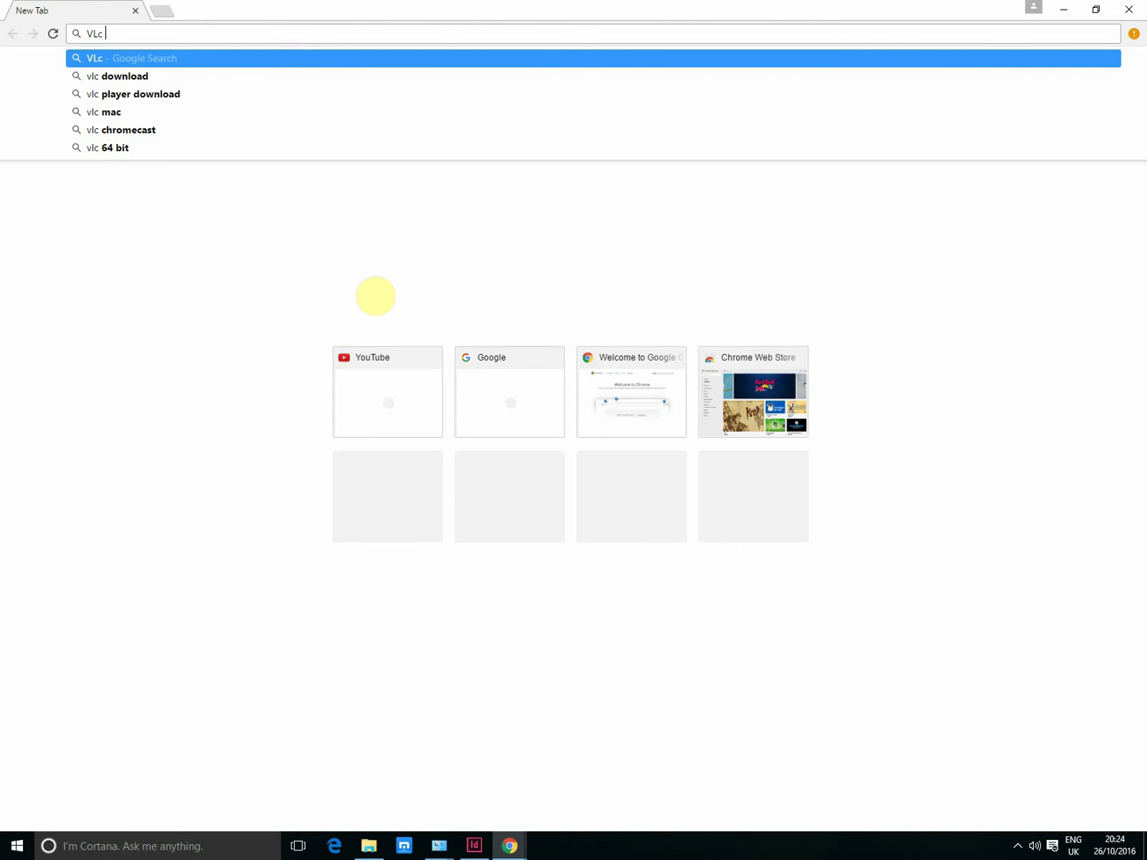
type("player")
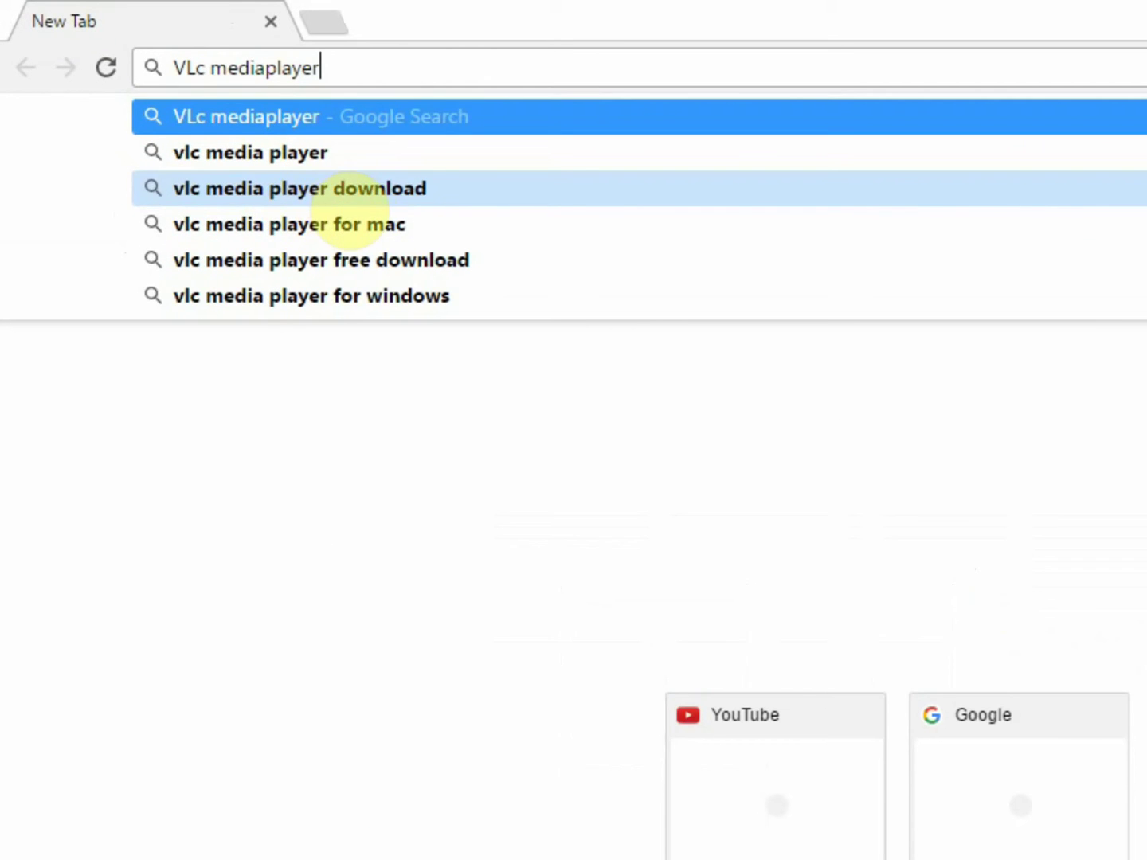
left_click(368, 199)
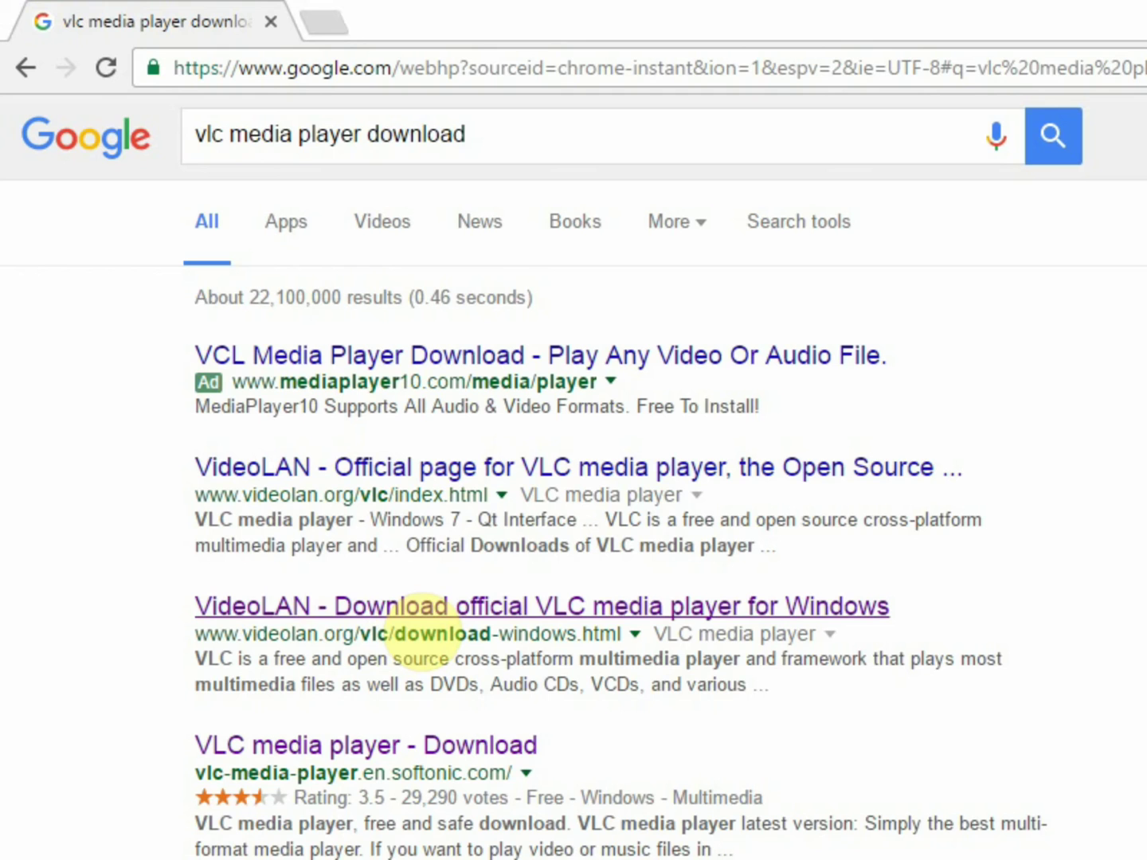
left_click(409, 609)
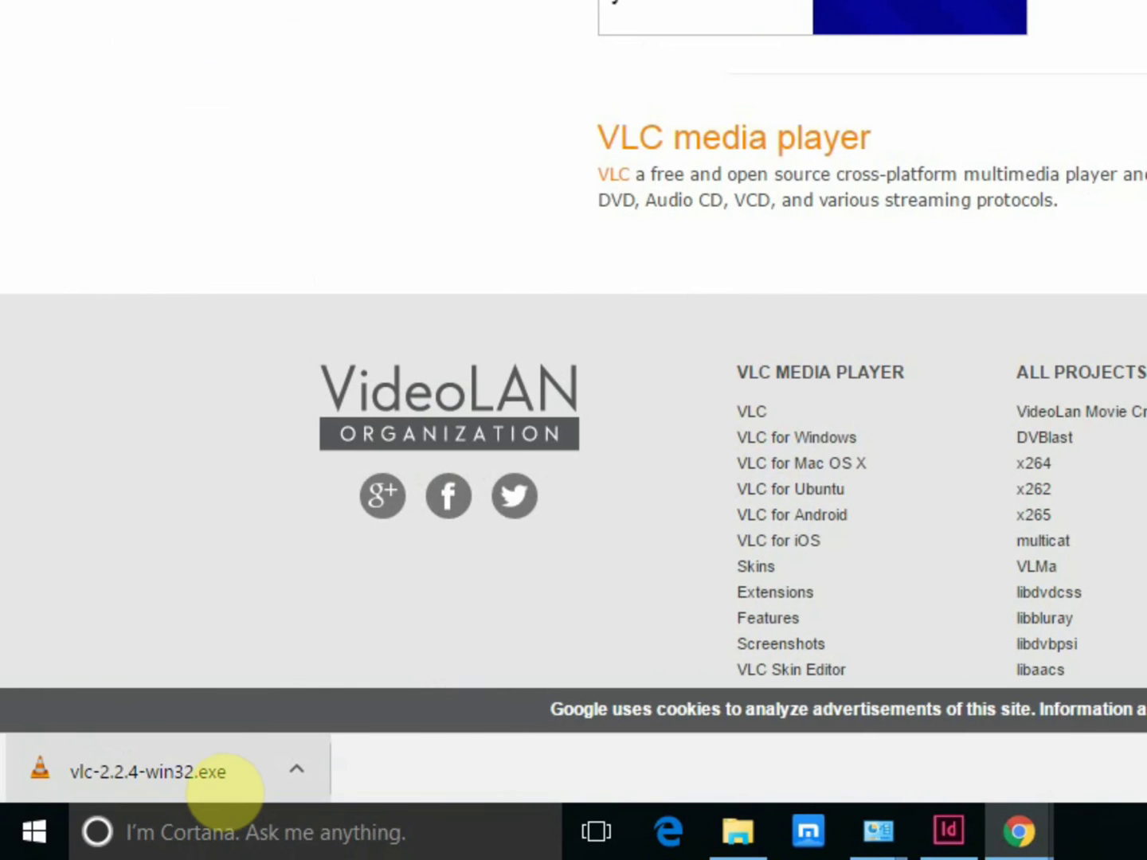
Locate the downloaded vlc-2.2.4-win32.exe in its folder, run it as administrator, and close the Downloads window
right_click(153, 768)
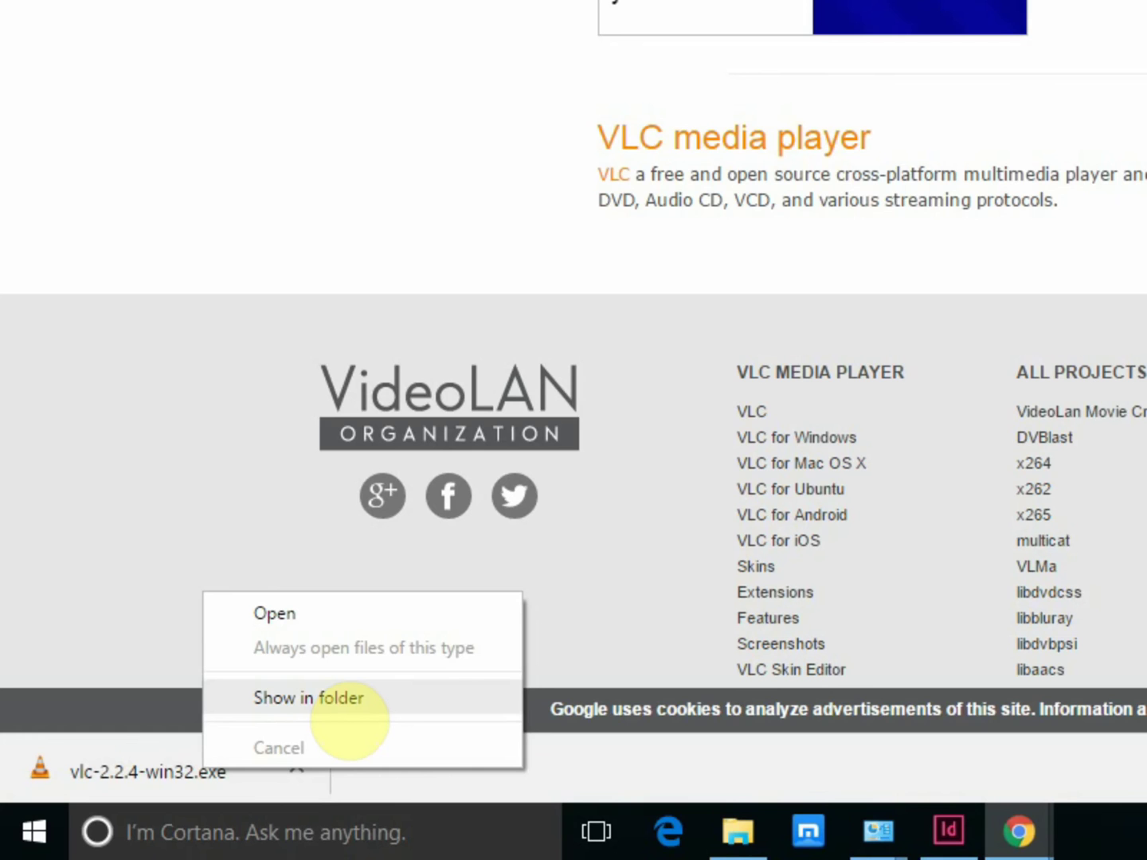
left_click(326, 699)
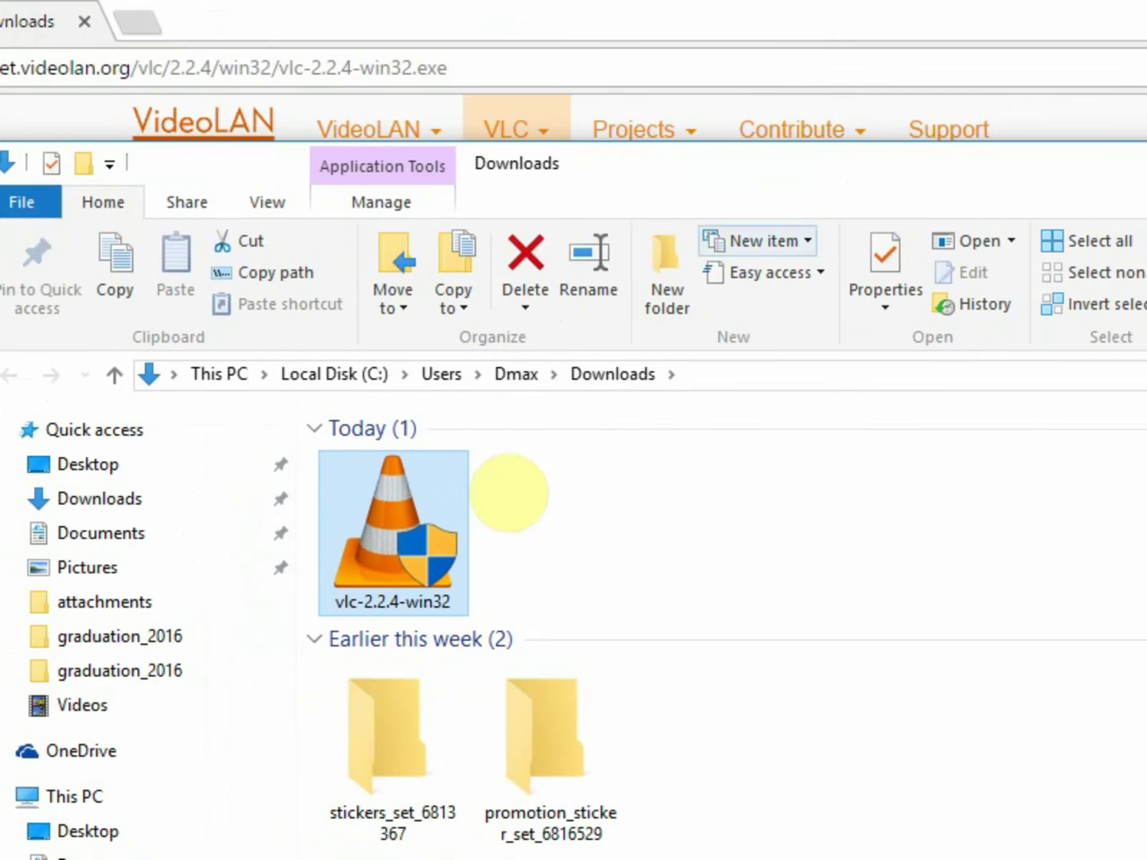
right_click(407, 541)
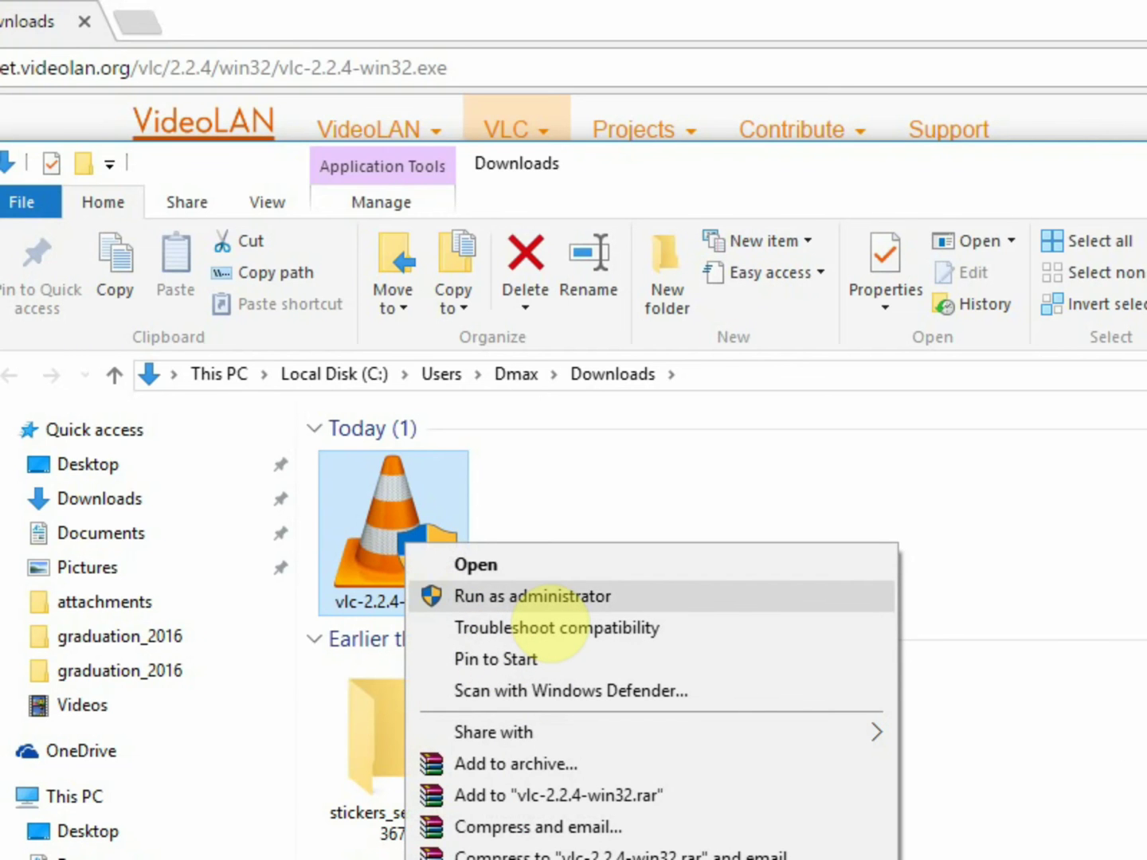
left_click(549, 605)
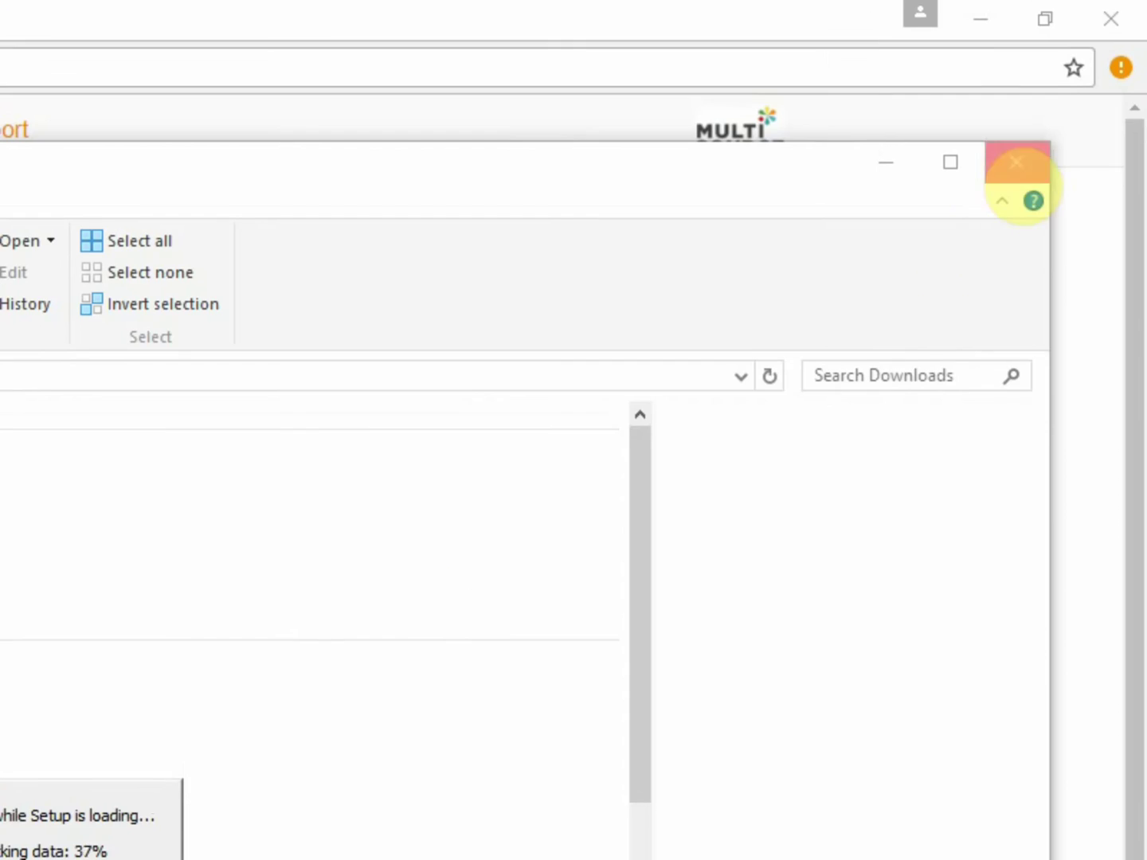
left_click(1016, 162)
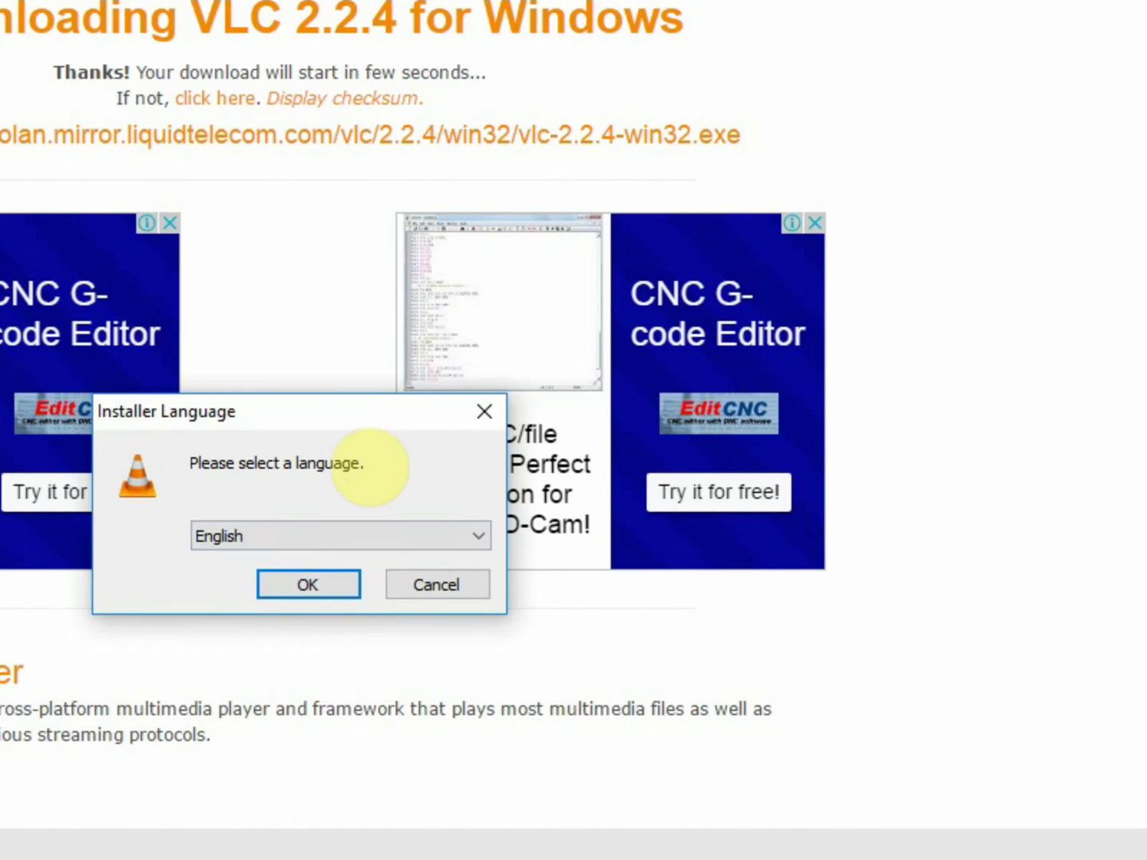
Confirm English as the installer language and continue past the setup wizard's welcome page
left_click_drag(342, 411, 352, 576)
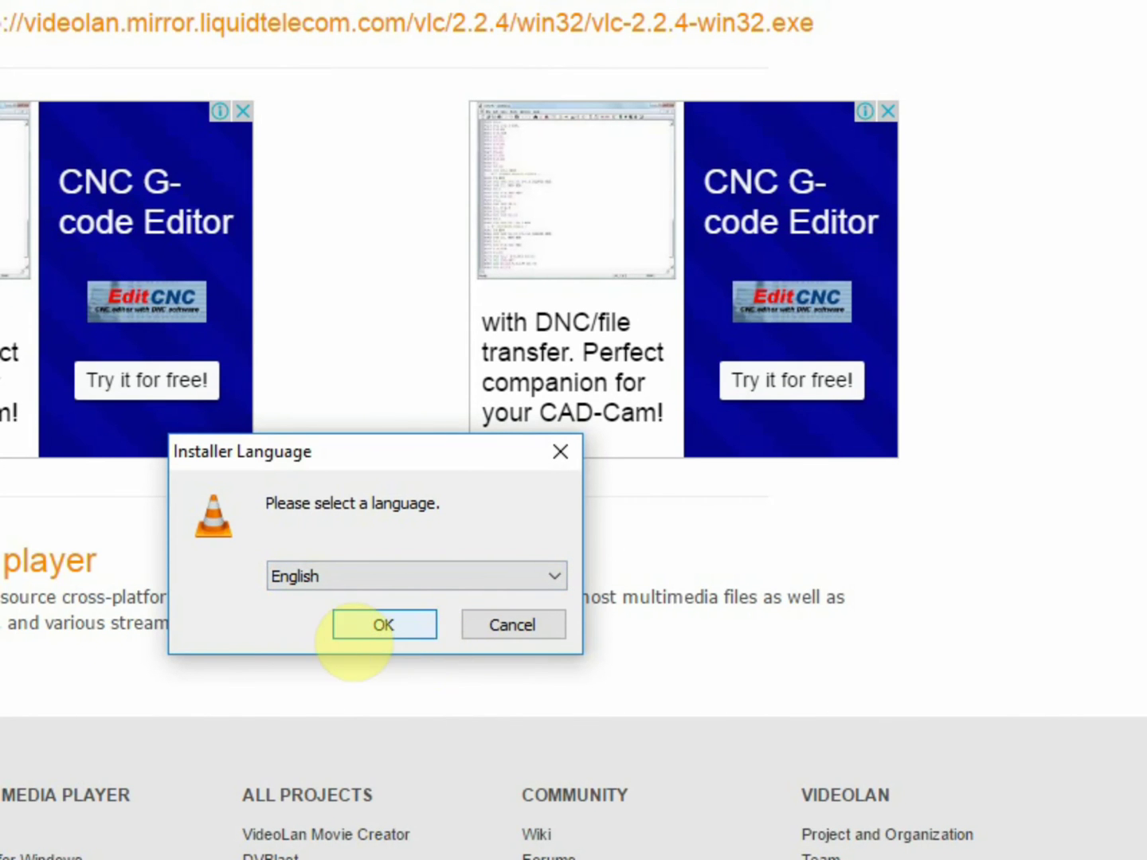
left_click(405, 573)
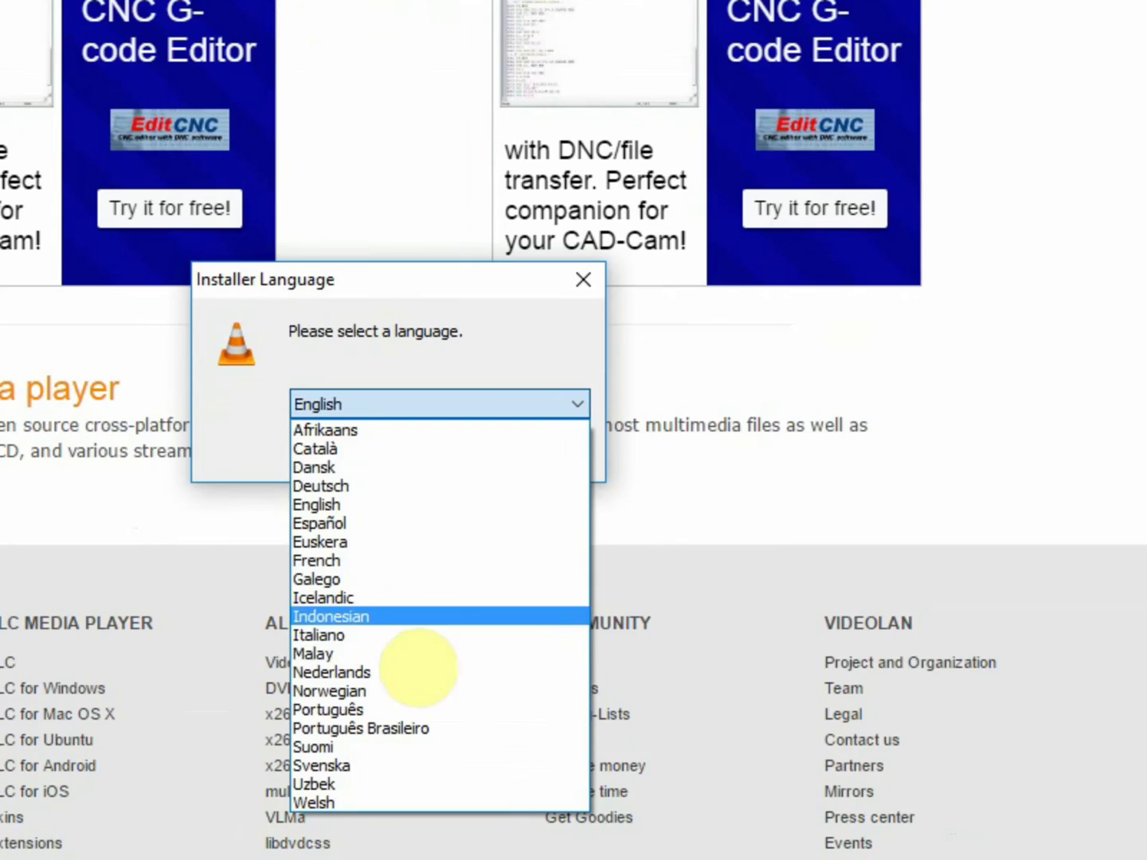
left_click(199, 433)
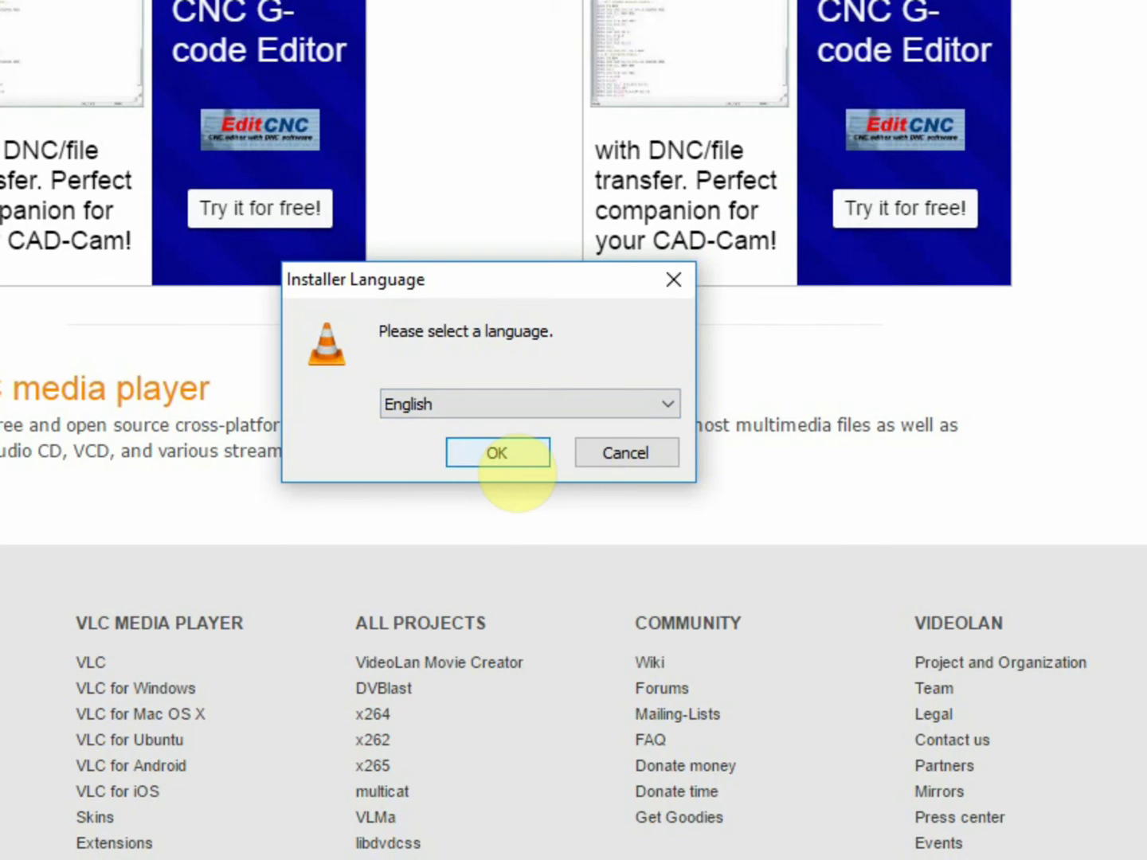
left_click(495, 449)
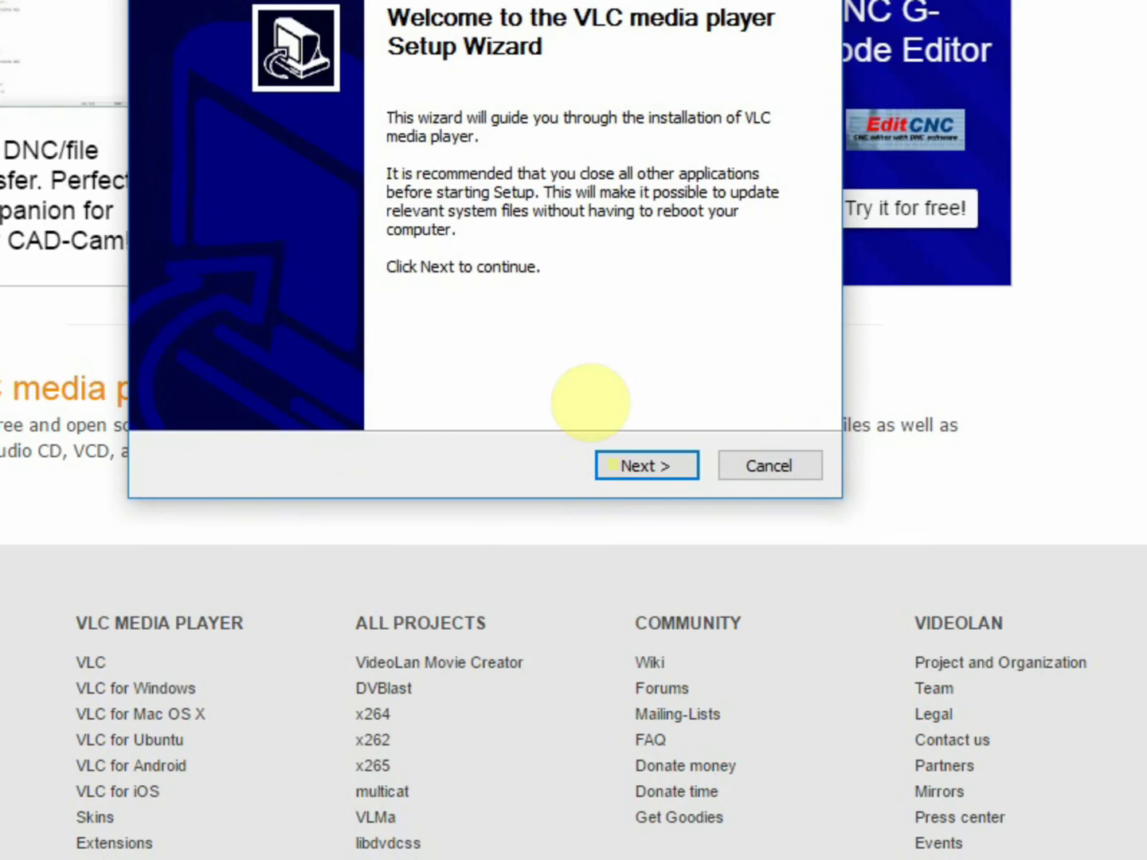
left_click(648, 466)
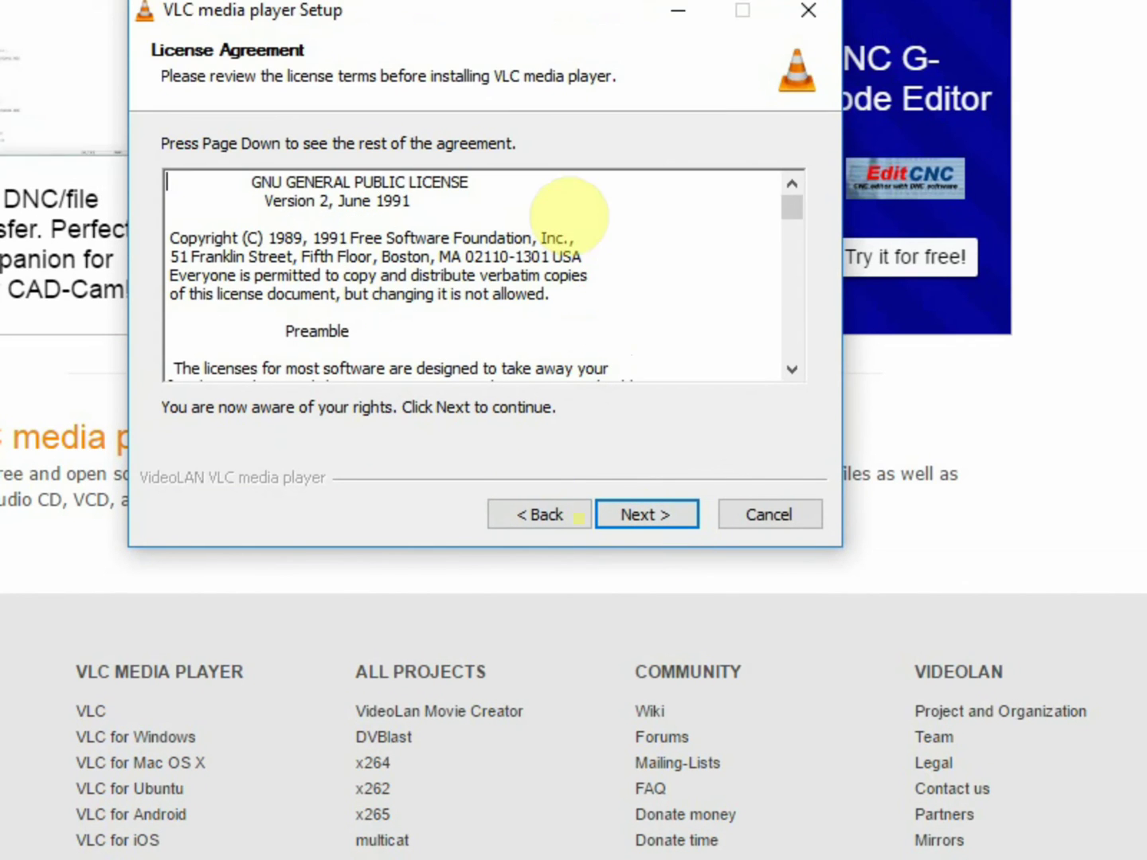
Skim through the GNU General Public License text and continue to the component selection
left_click_drag(795, 158, 796, 159)
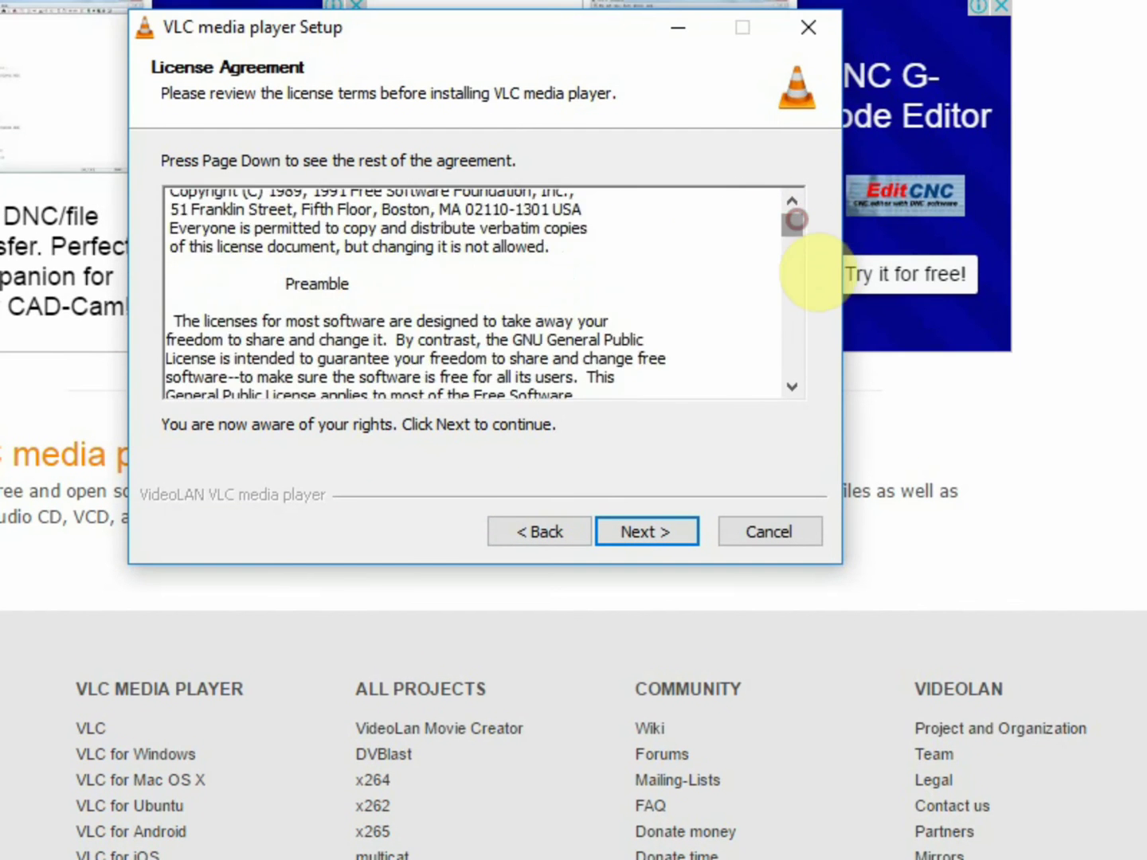
left_click_drag(796, 219, 793, 333)
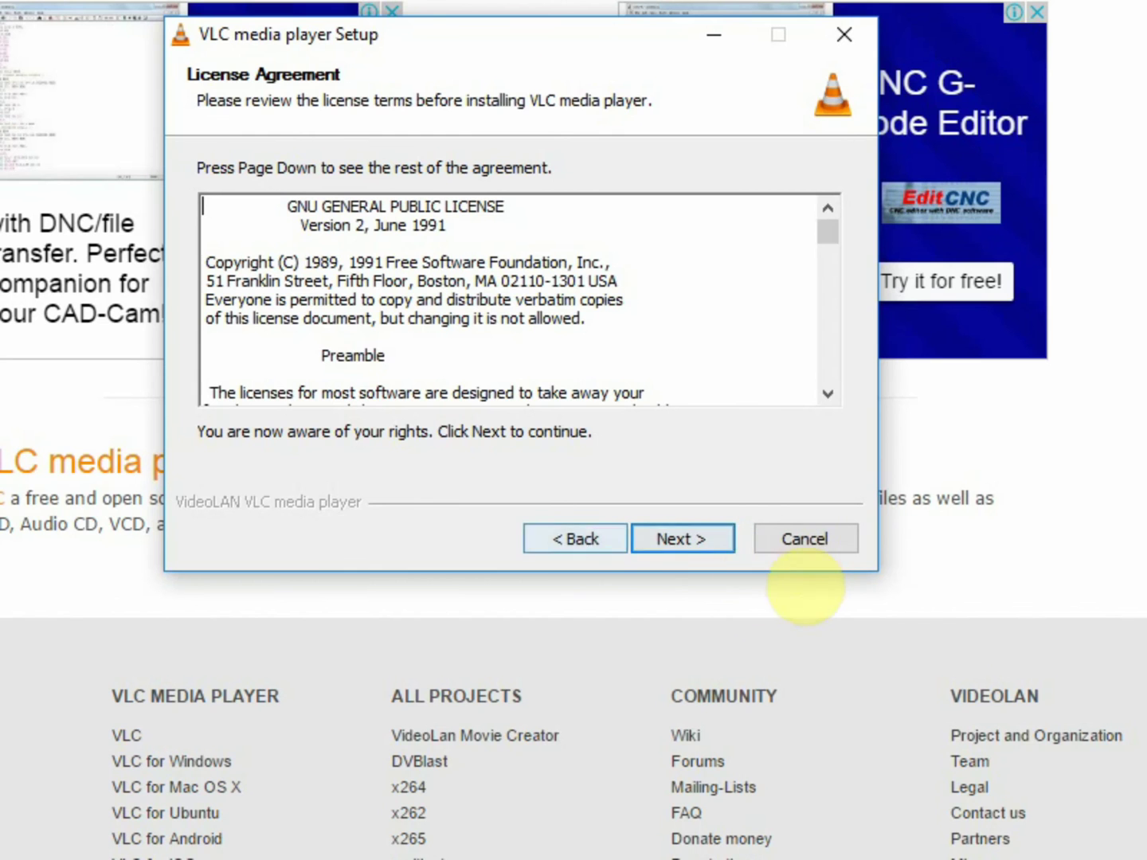
left_click(716, 549)
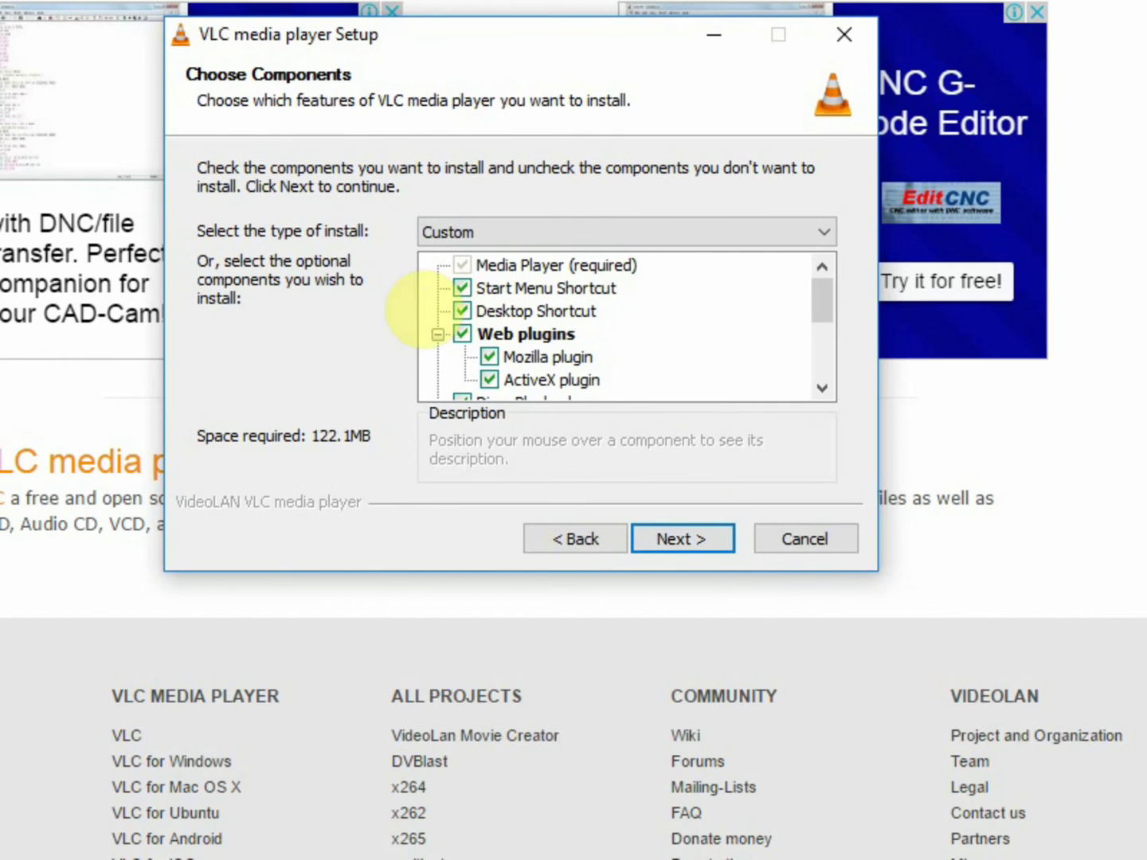
Set the install type to Full, check the component list, and continue to the install location
left_click(524, 231)
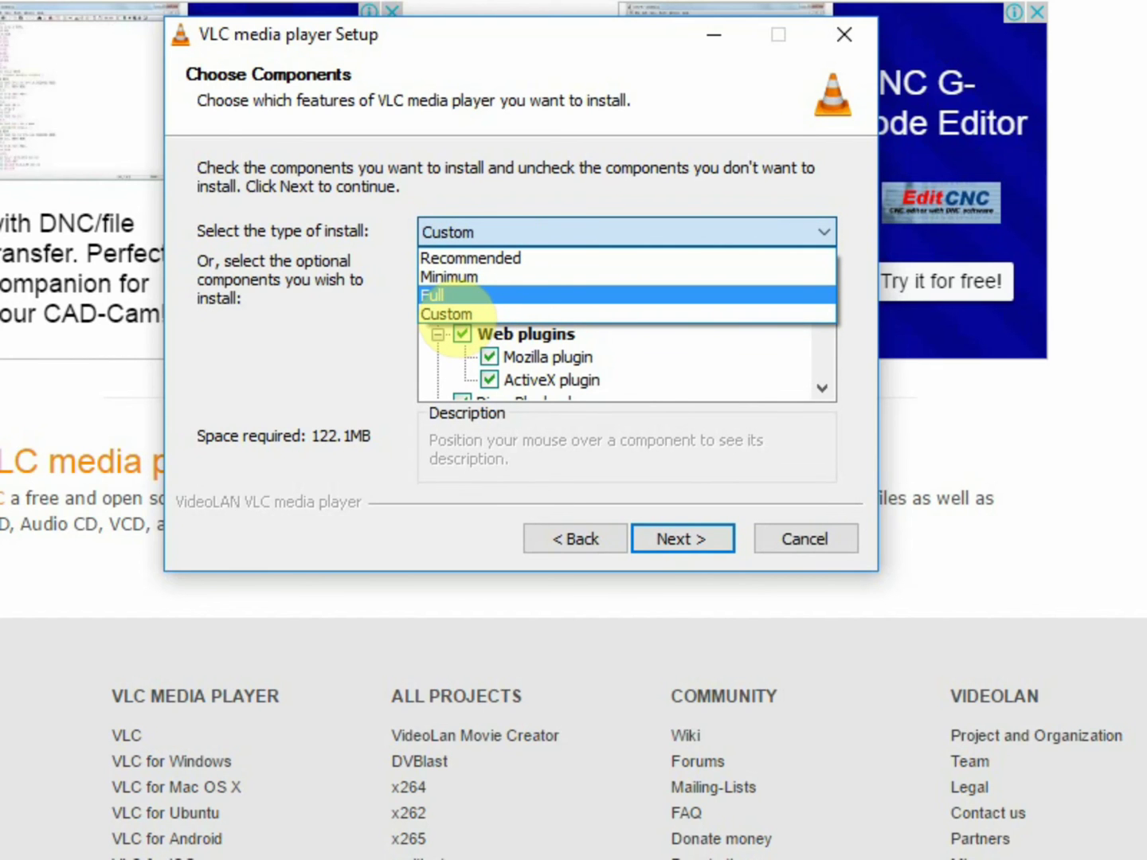
left_click(436, 296)
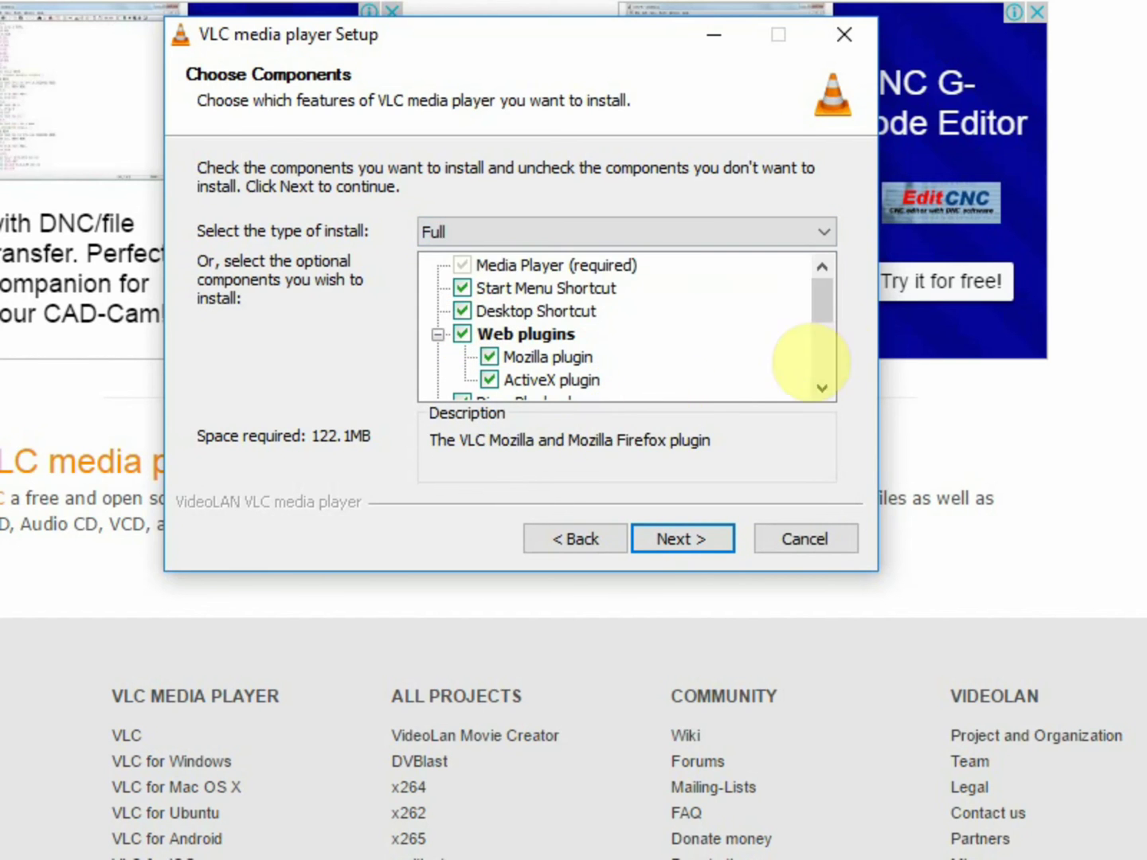
left_click(823, 305)
mouse_move(823, 305)
left_mouse_down()
mouse_move(850, 375)
mouse_move(832, 299)
left_mouse_up()
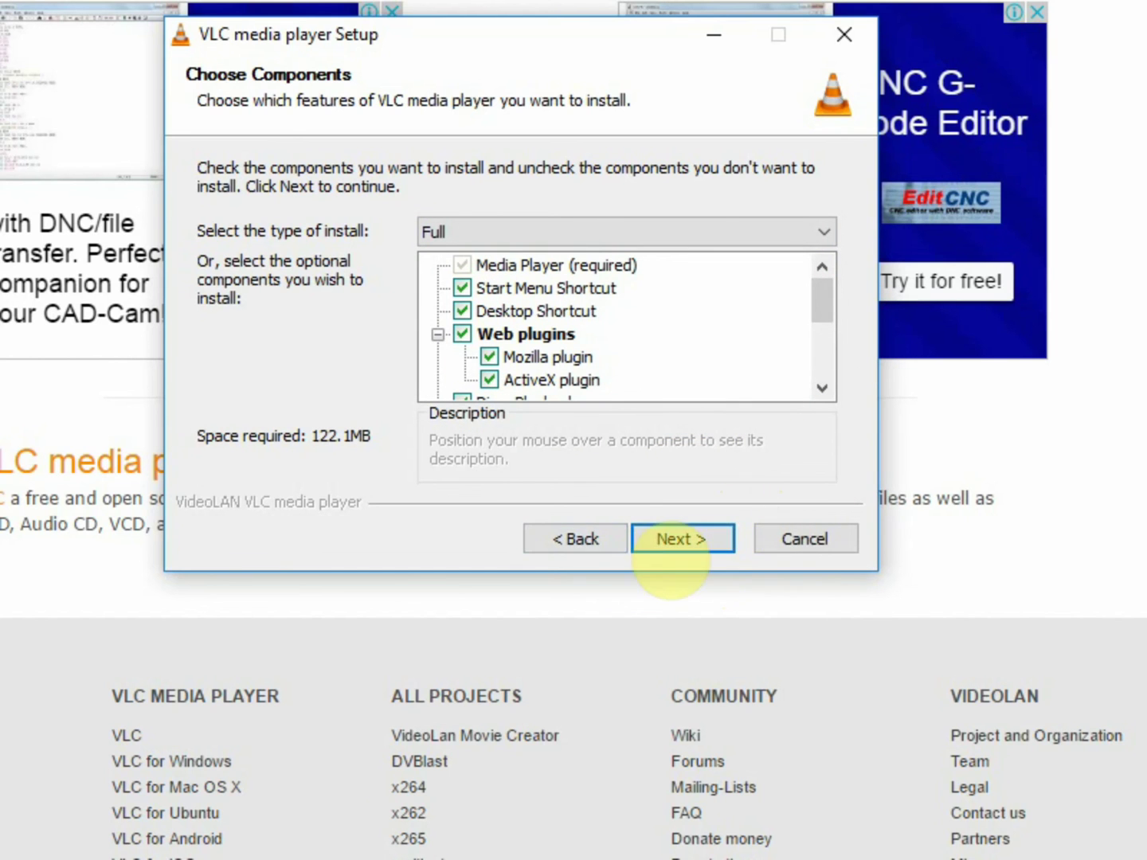
left_click(682, 539)
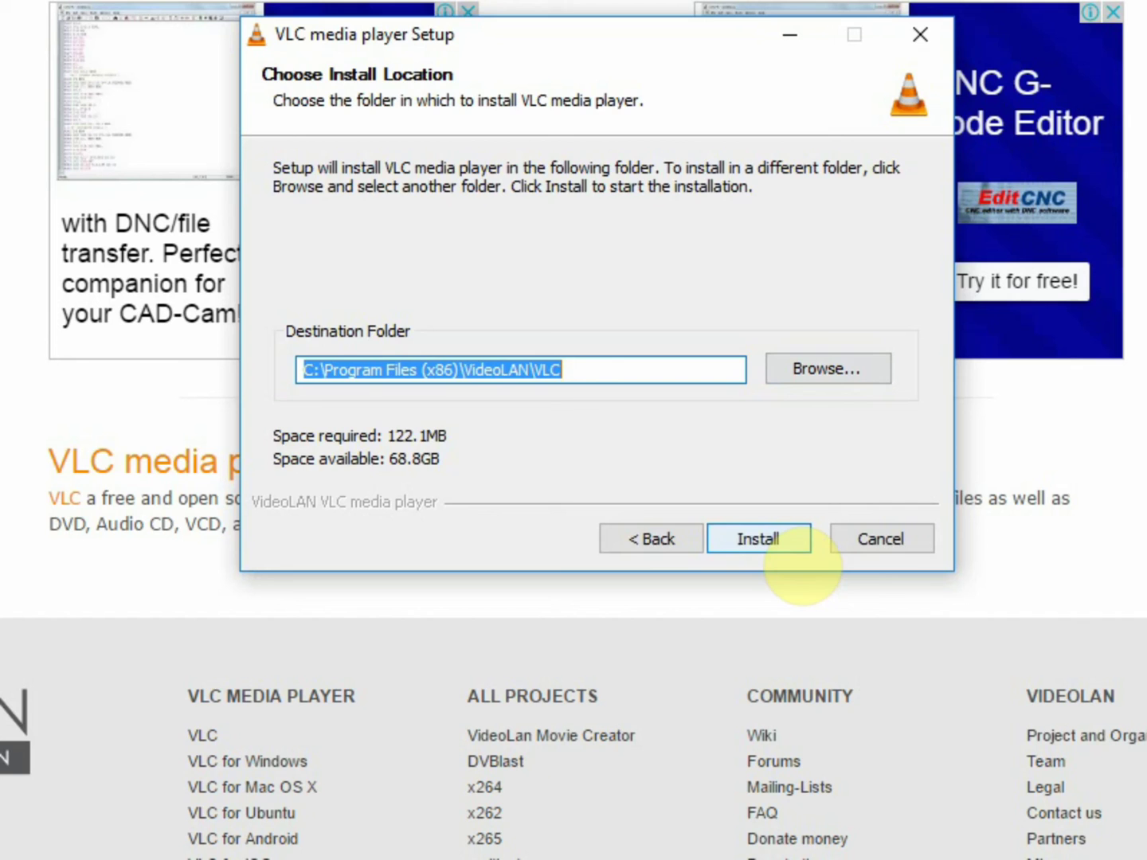
Install VLC into C:\Program Files (x86)\VideoLAN\VLC and finish the wizard with Run VLC media player enabled
left_click(785, 545)
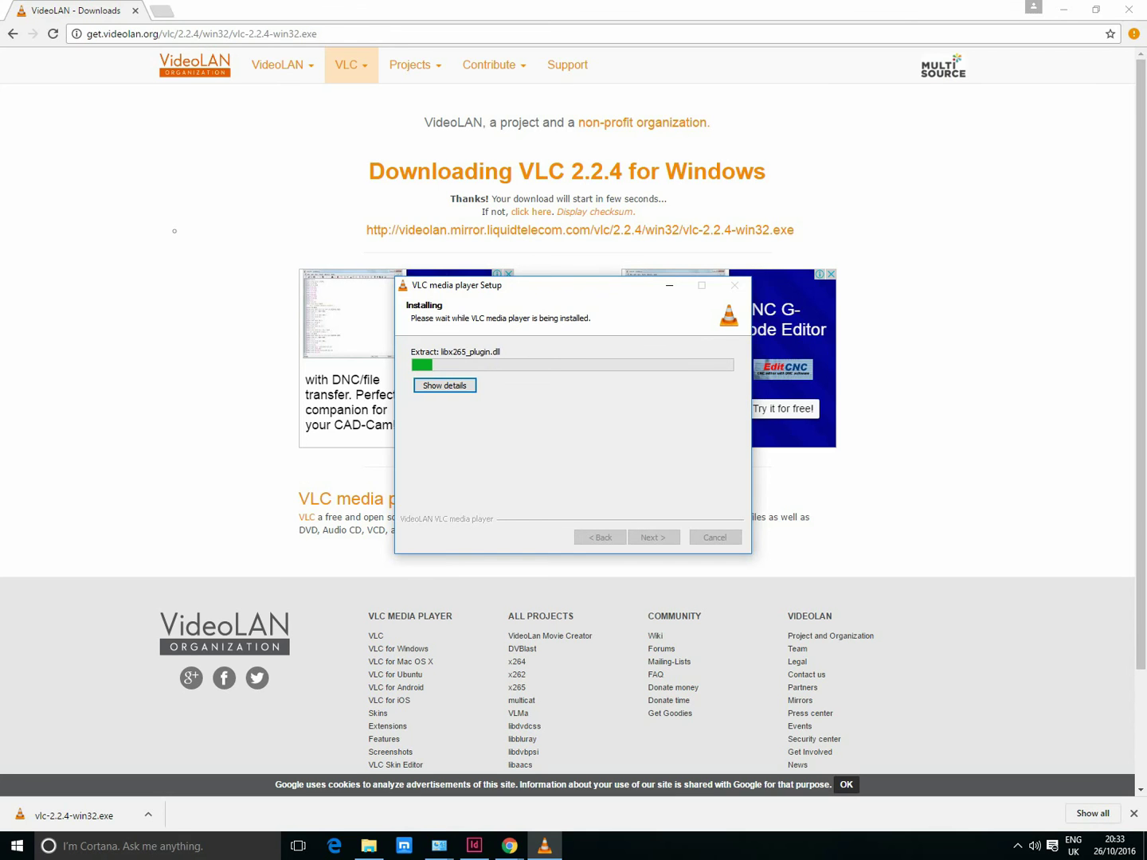
left_click(174, 232)
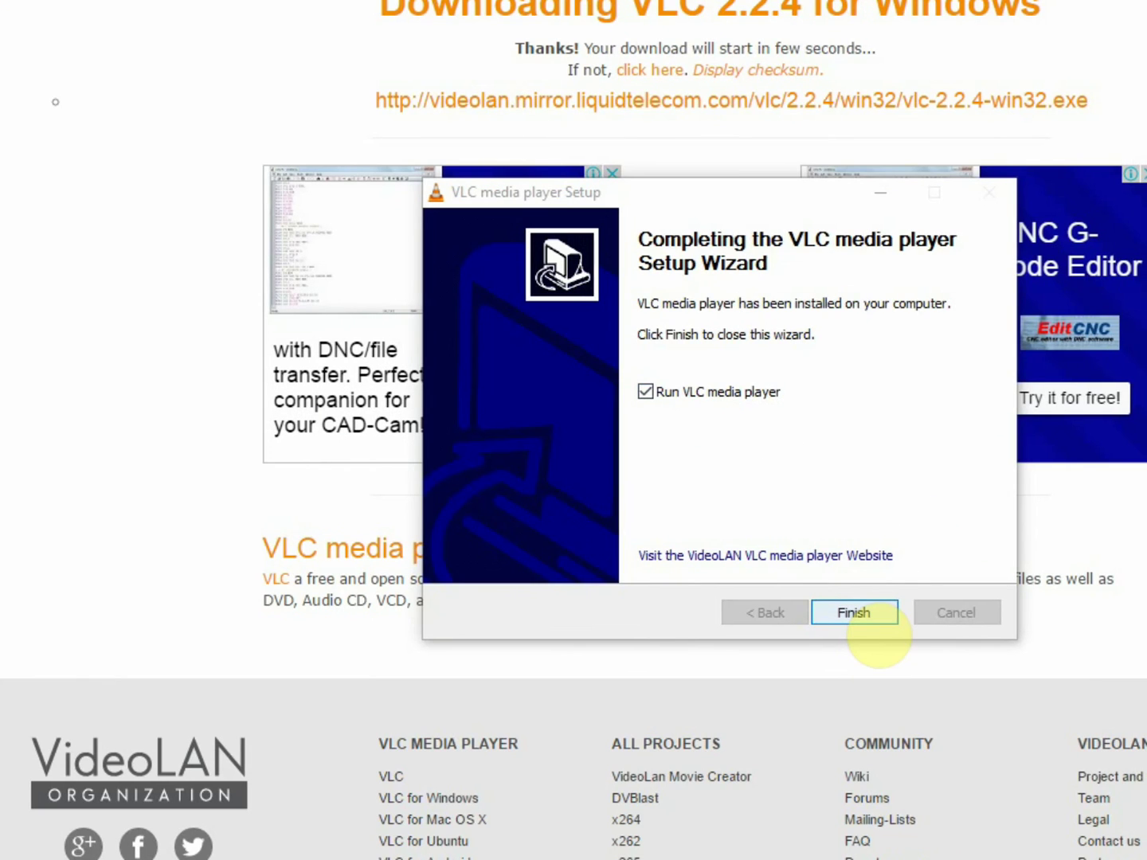
left_click(874, 618)
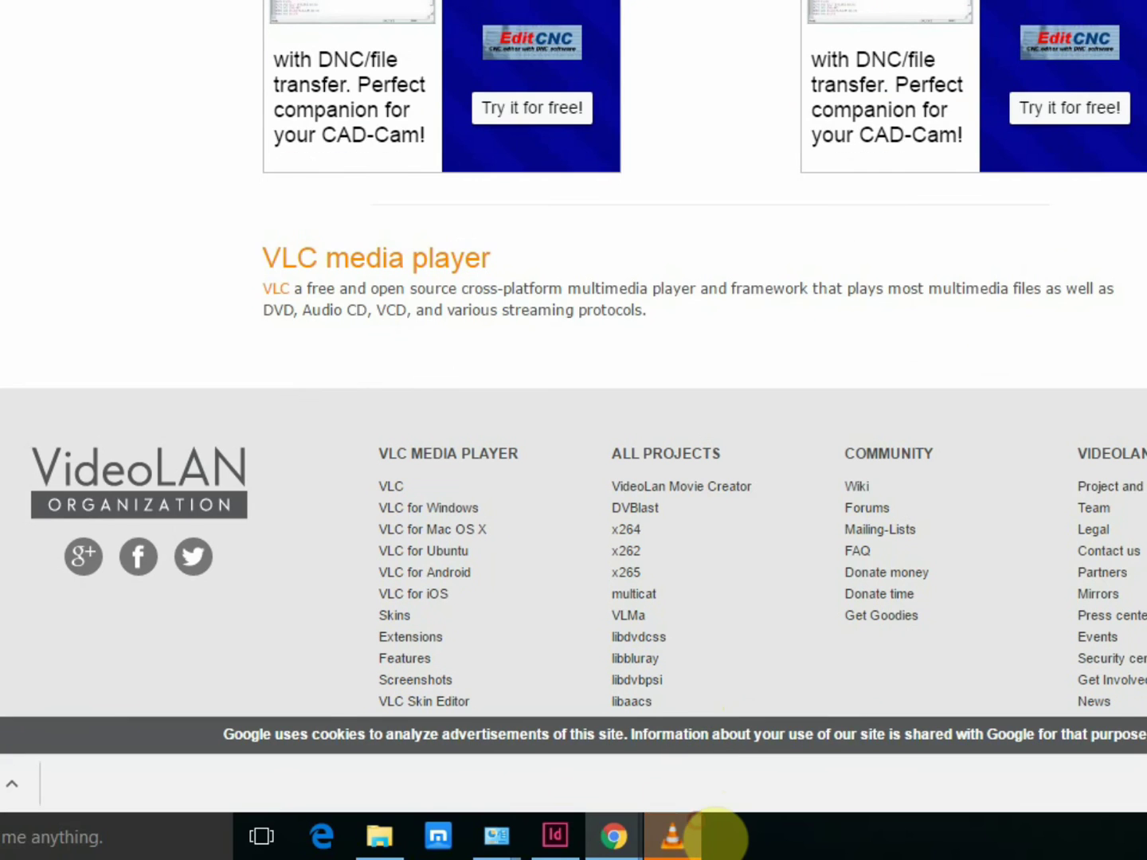
Switch to VLC media player and accept its privacy policy with metadata network access and regular update checks enabled
left_click(691, 836)
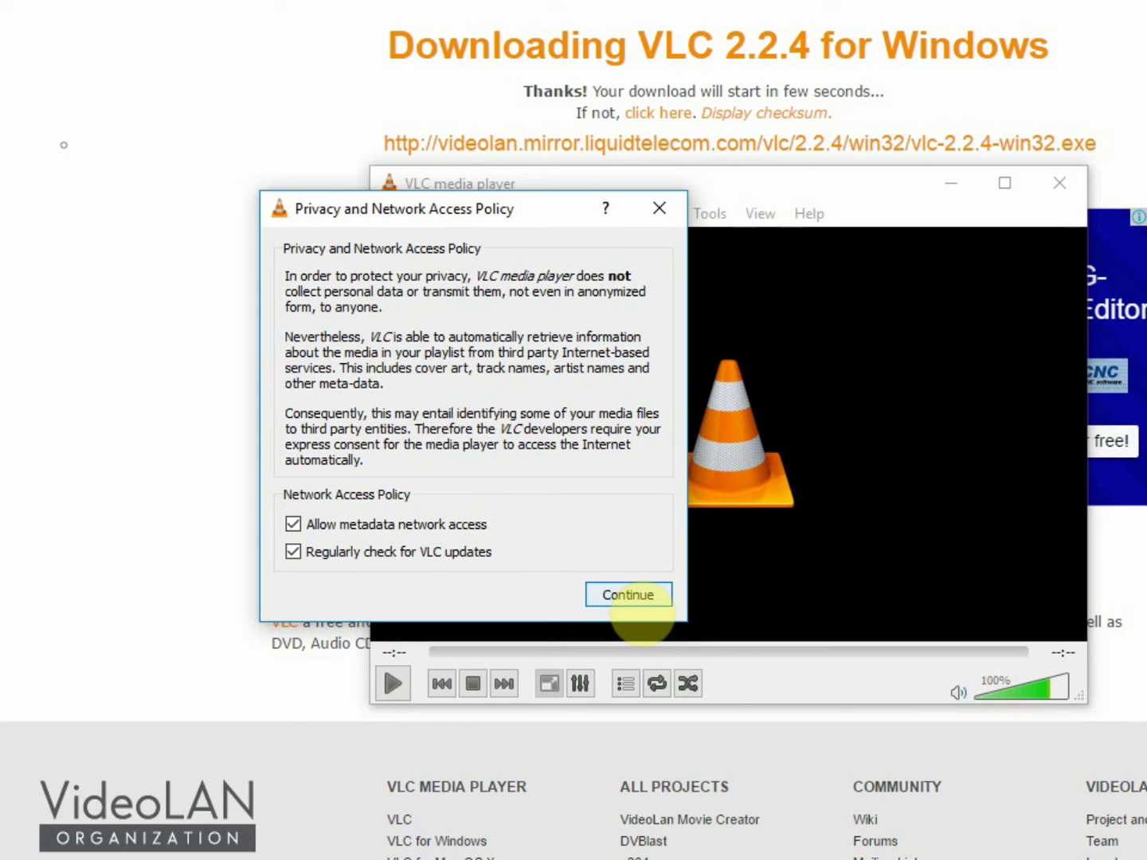
left_click(625, 594)
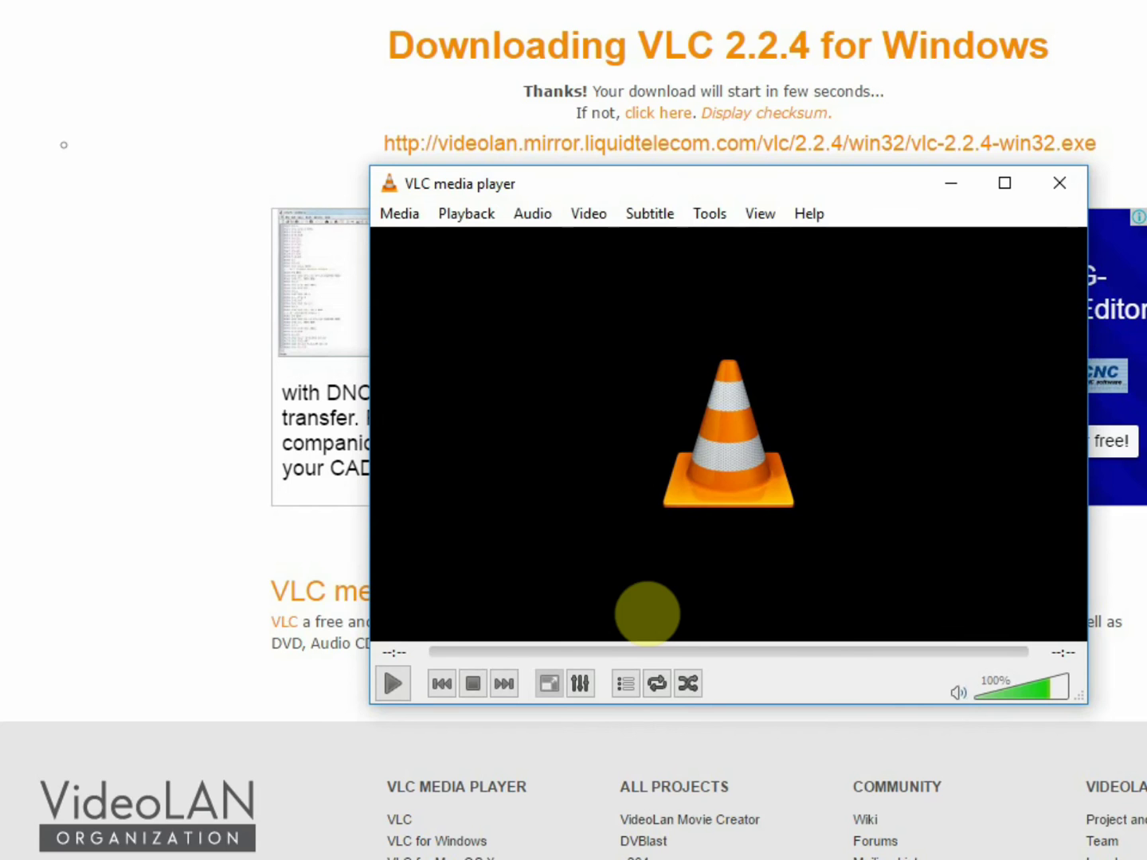
left_click_drag(669, 184, 643, 0)
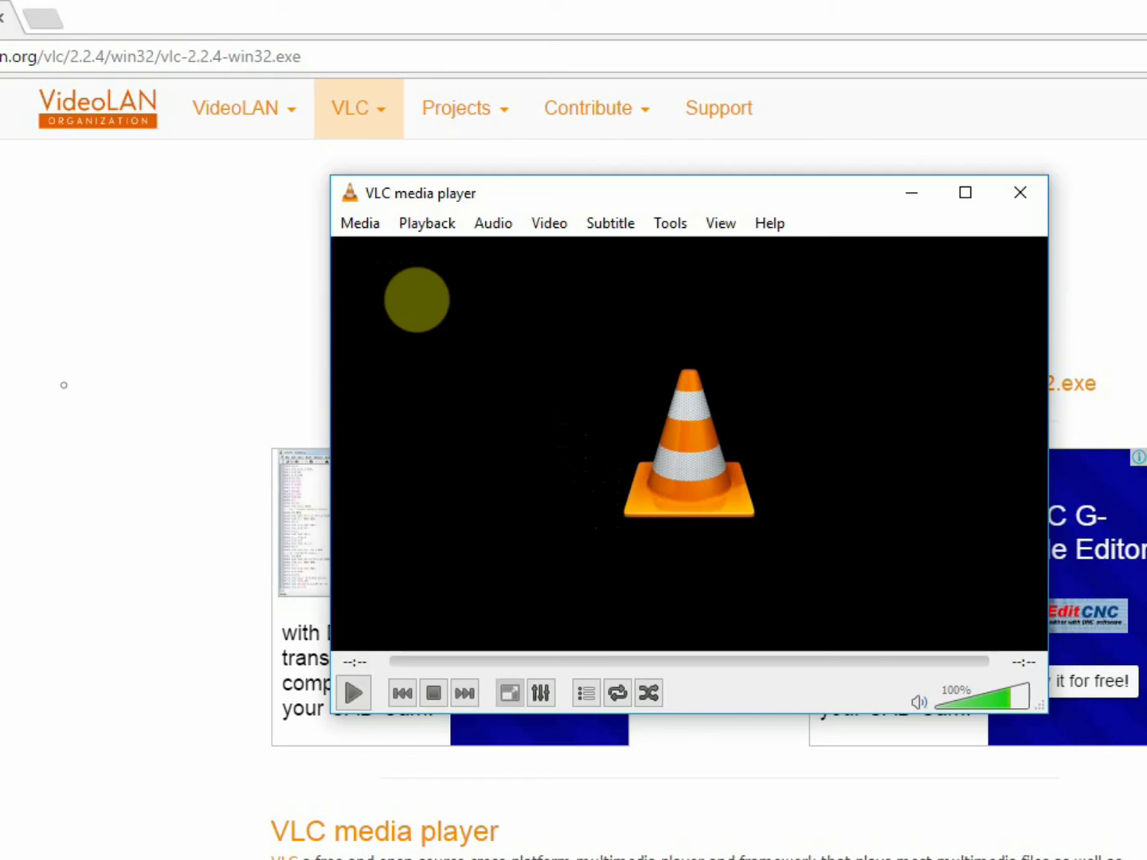
Open the second "How to check your internet speed on Windows 10" video from the Videos folder
left_click(371, 314)
left_click(413, 344)
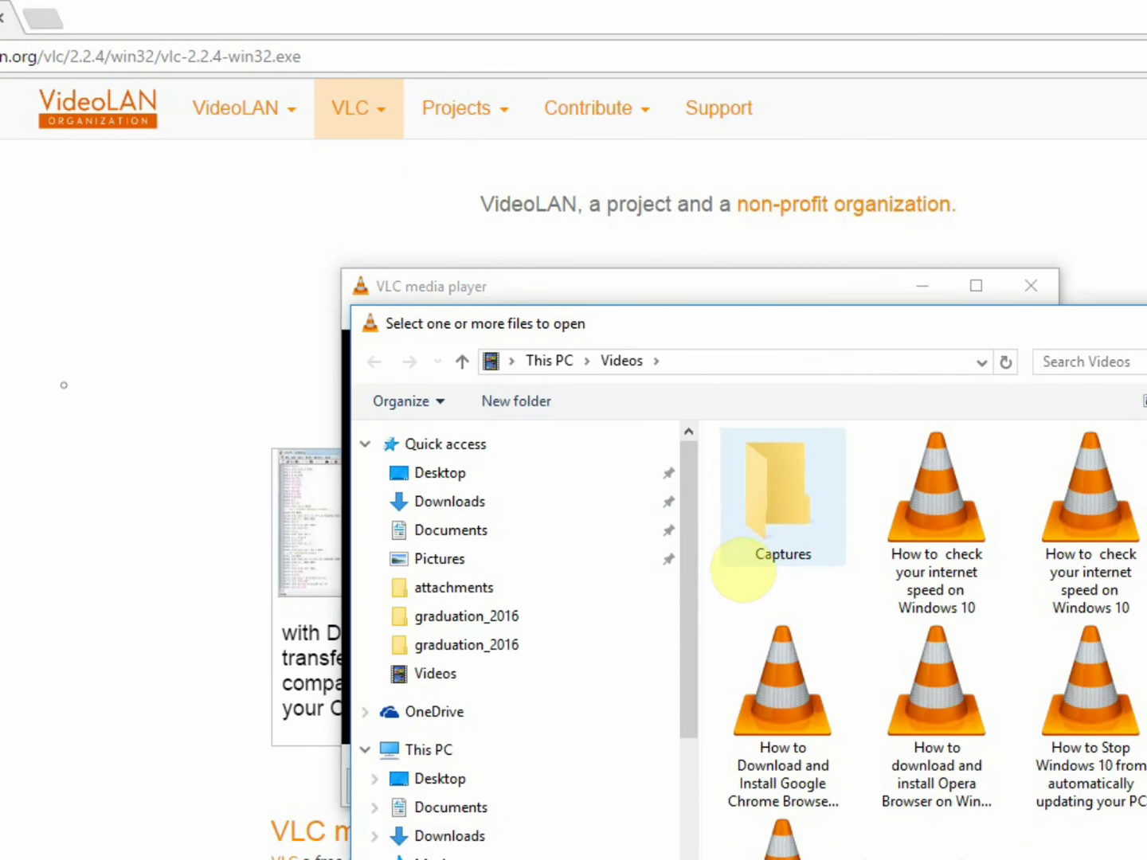
scroll(961, 789, "down", 2)
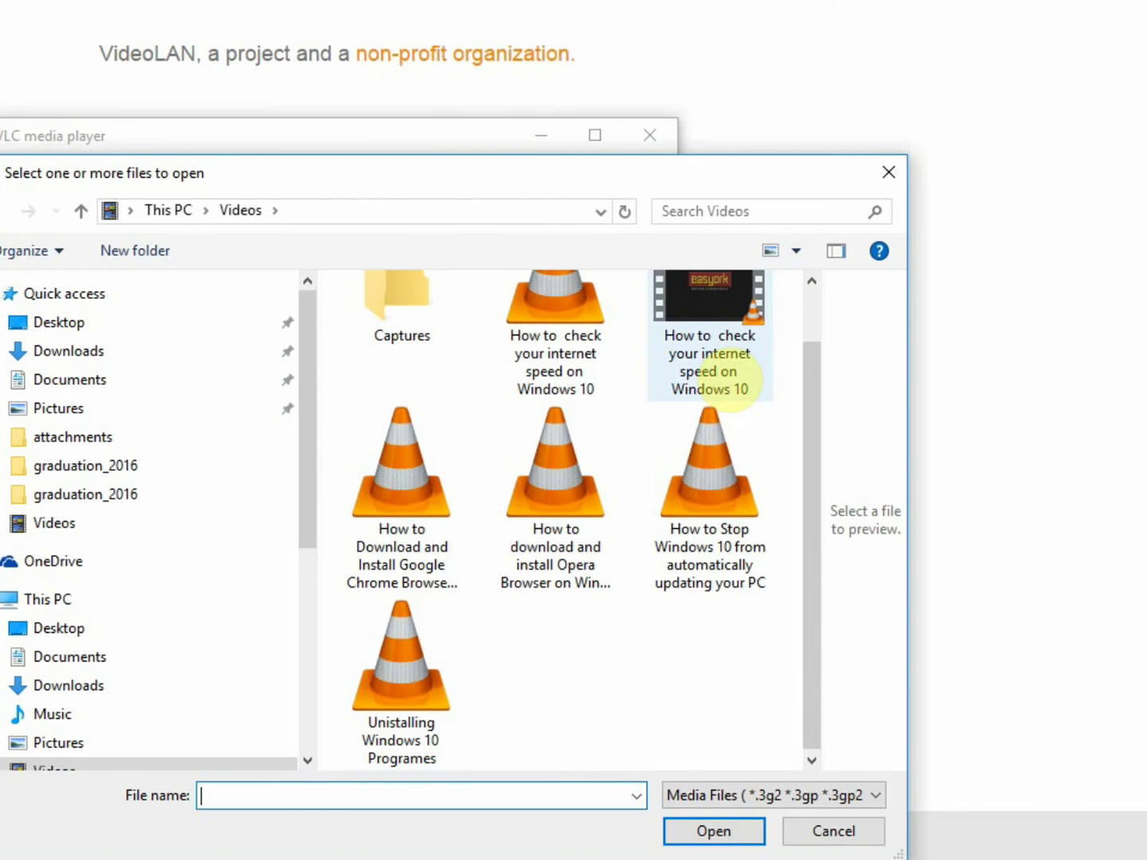
left_click(723, 360)
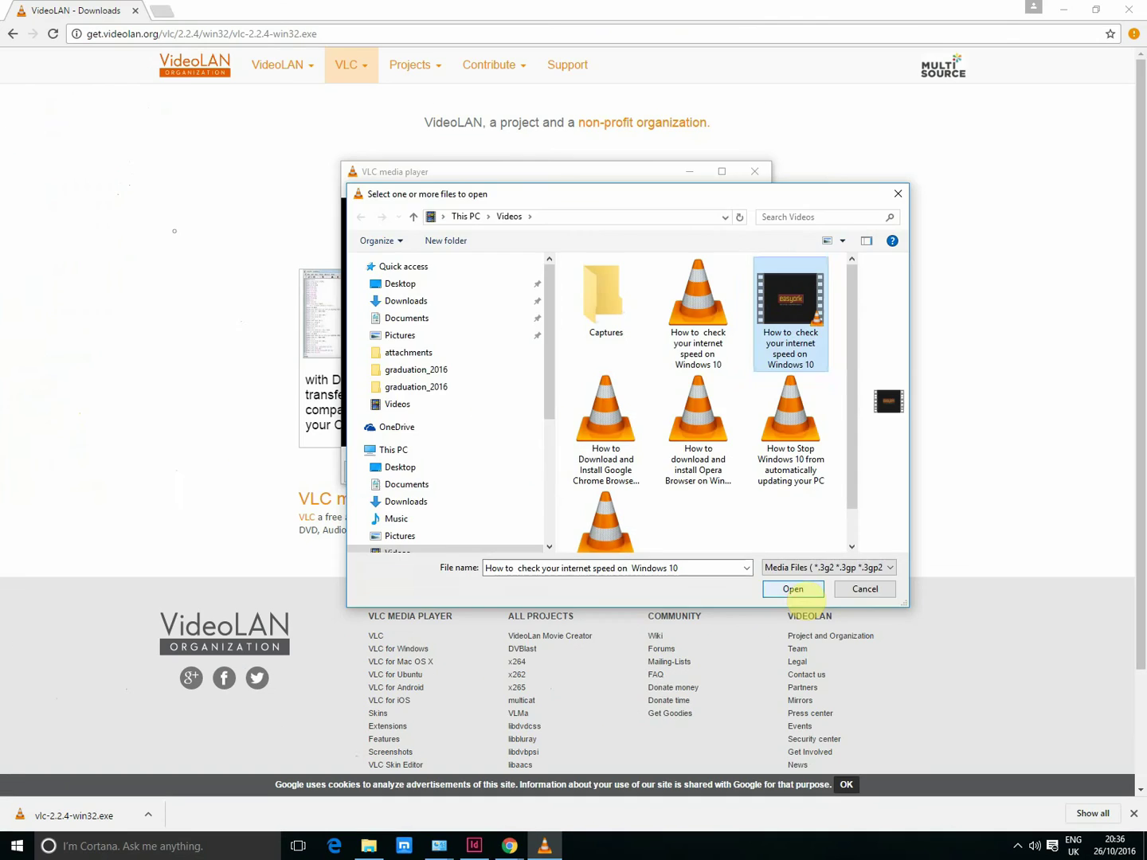
left_click(713, 754)
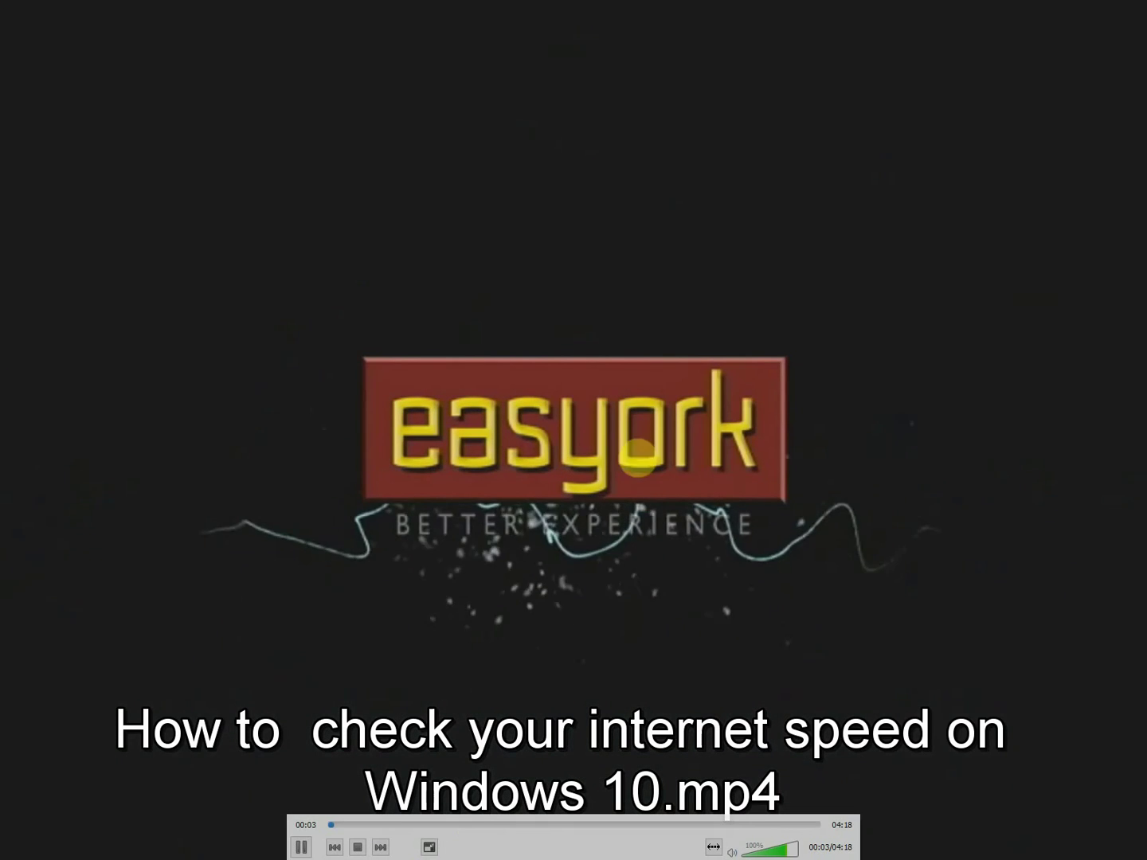
Pause the video and leave the full-screen view
left_click(458, 586)
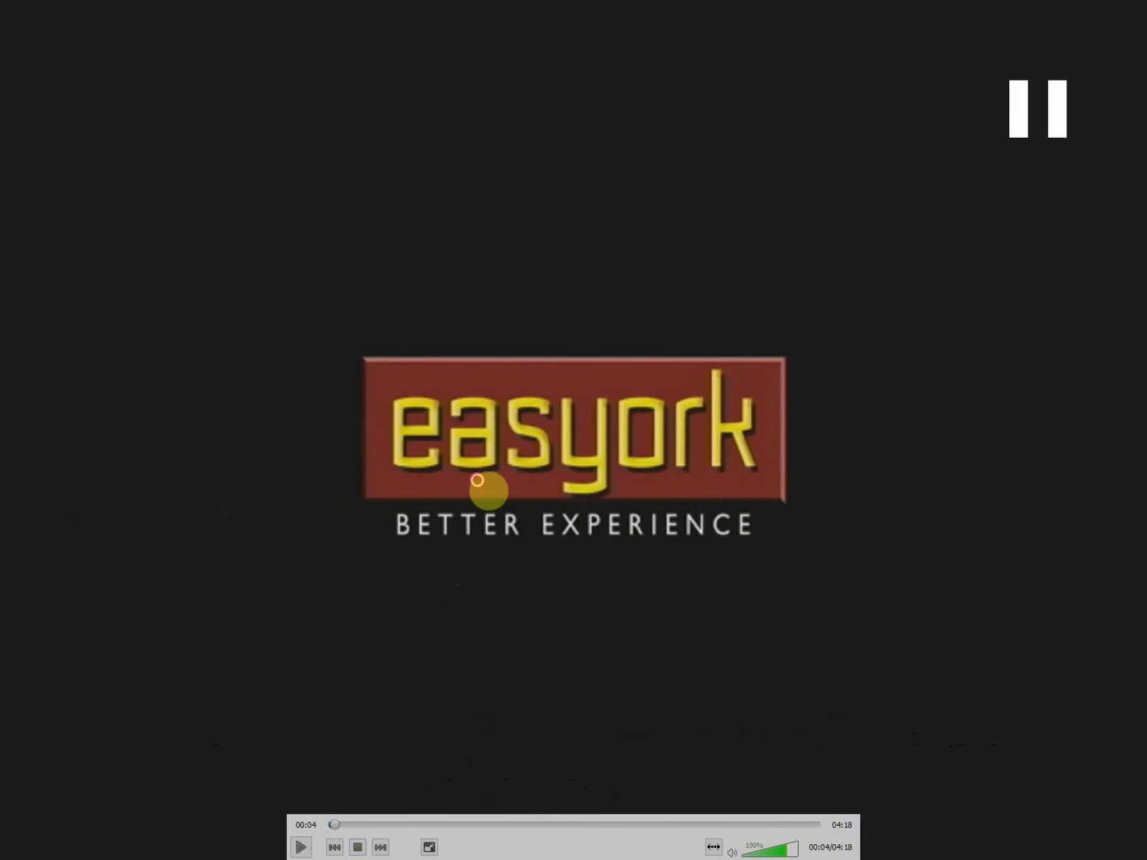
key("Escape")
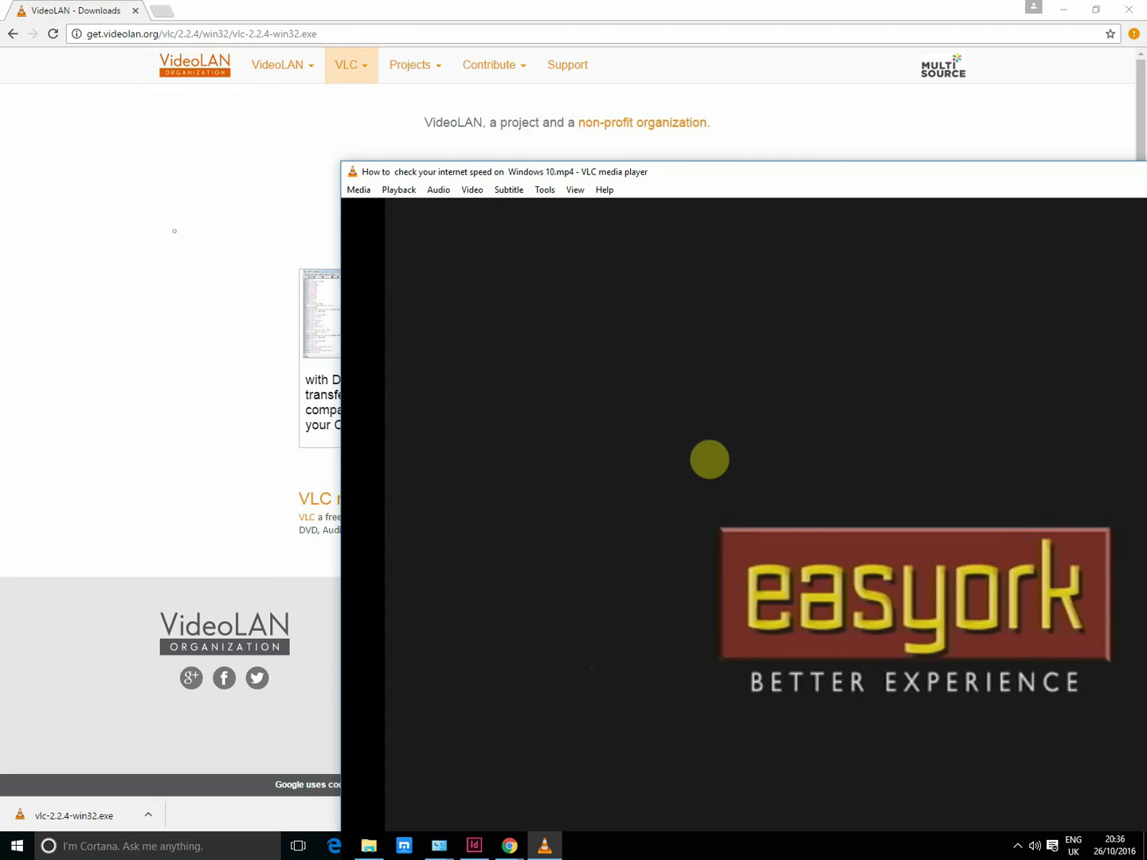
Play the video in full screen up to 00:10, then return to a smaller player window that fits the screen
double_click(697, 451)
key("space")
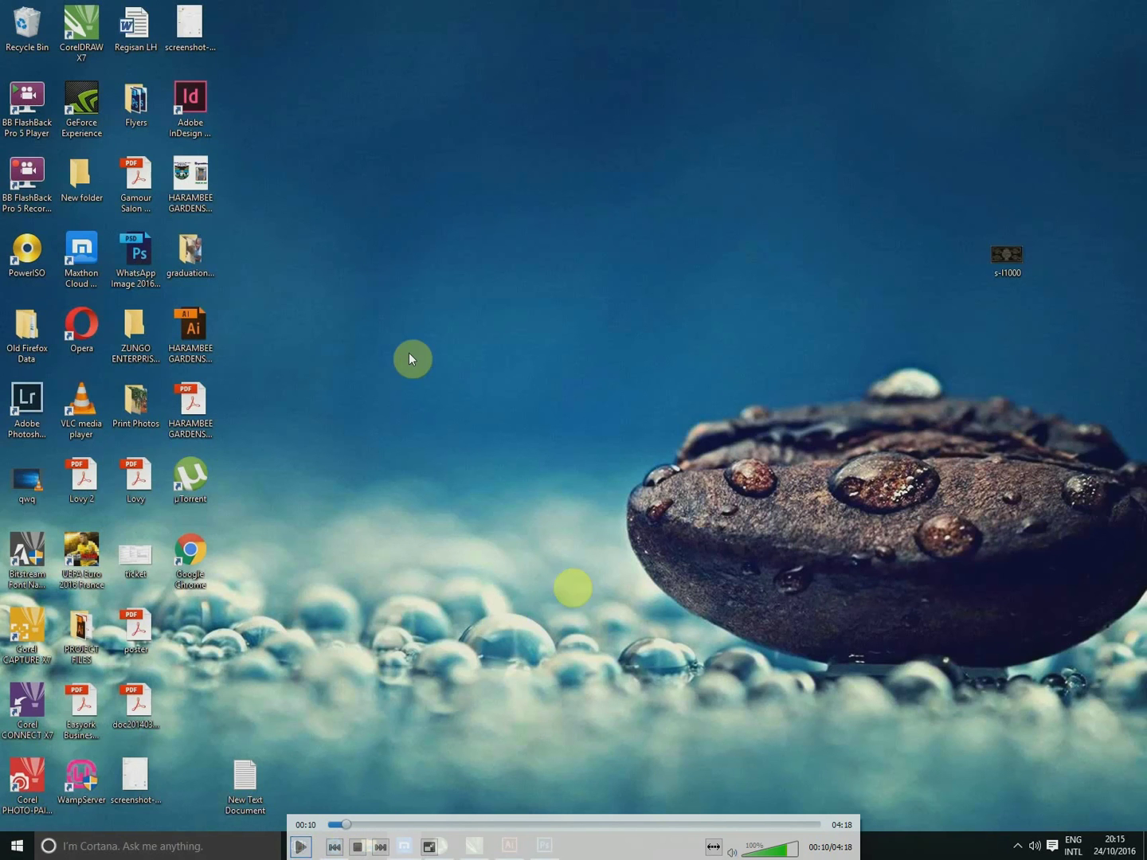
key("Escape")
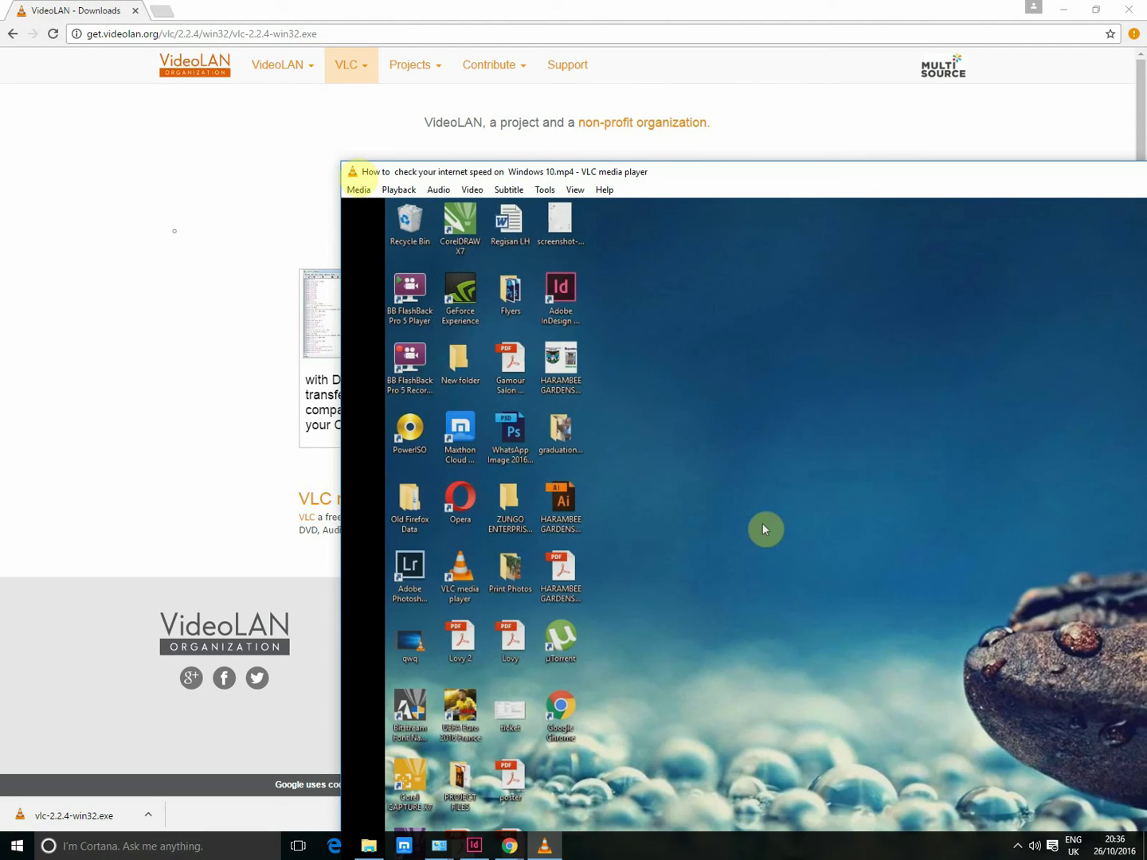
left_click_drag(342, 163, 319, 89)
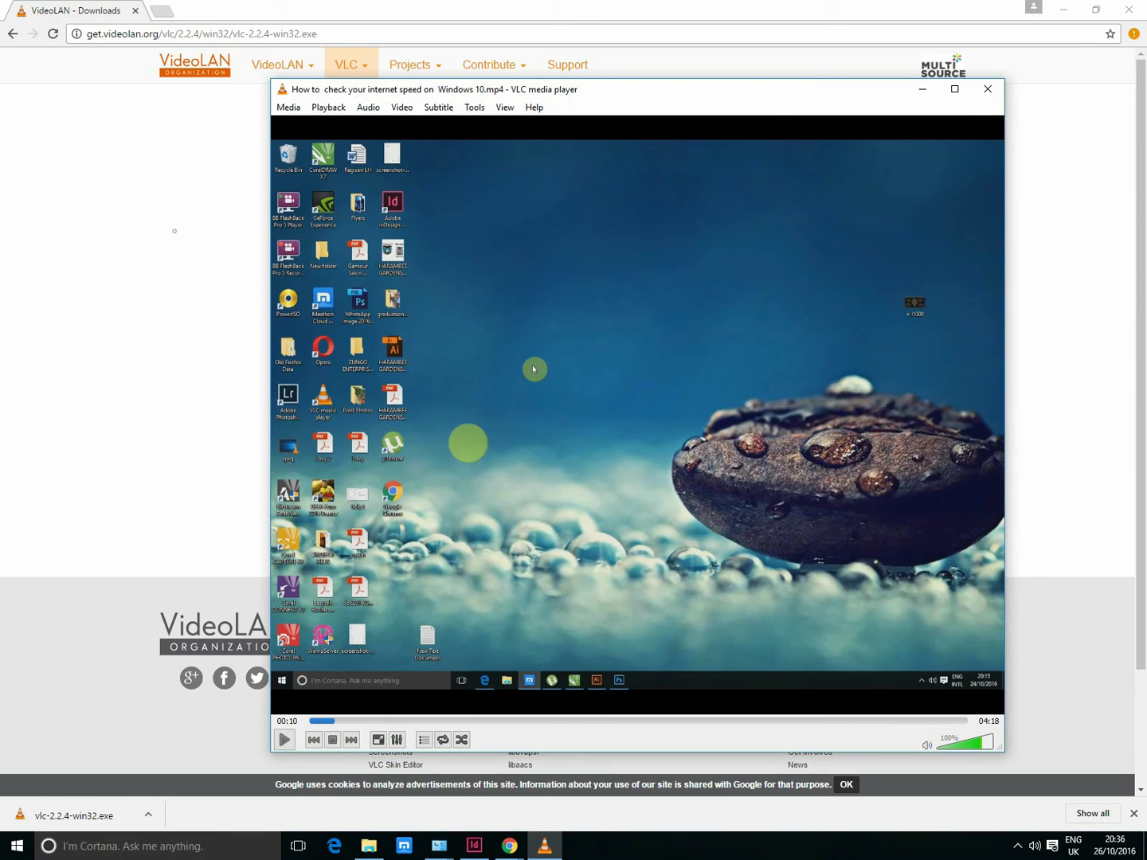